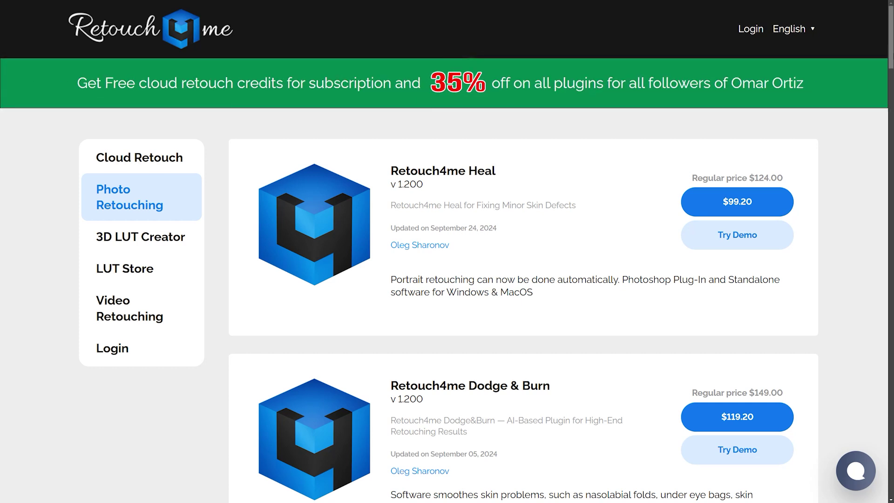
- Hide the contextual task bar below the portrait
scroll(523, 279, "down", 8)
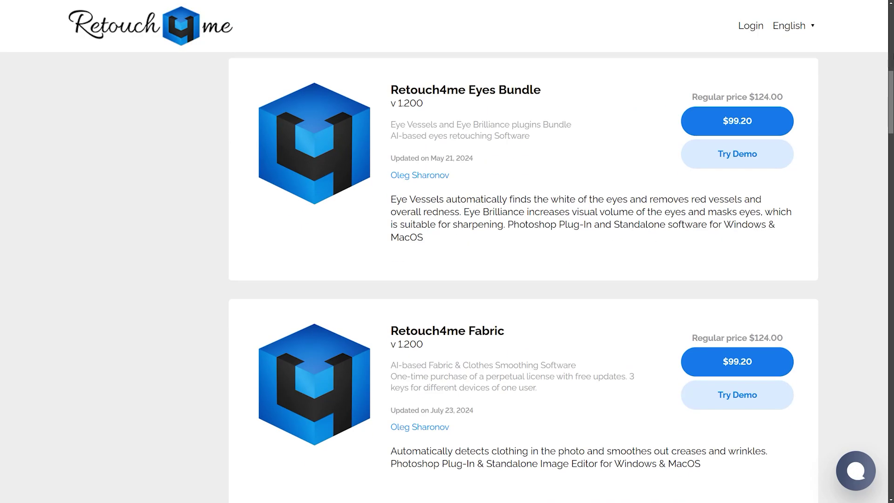
scroll(523, 279, "down", 7)
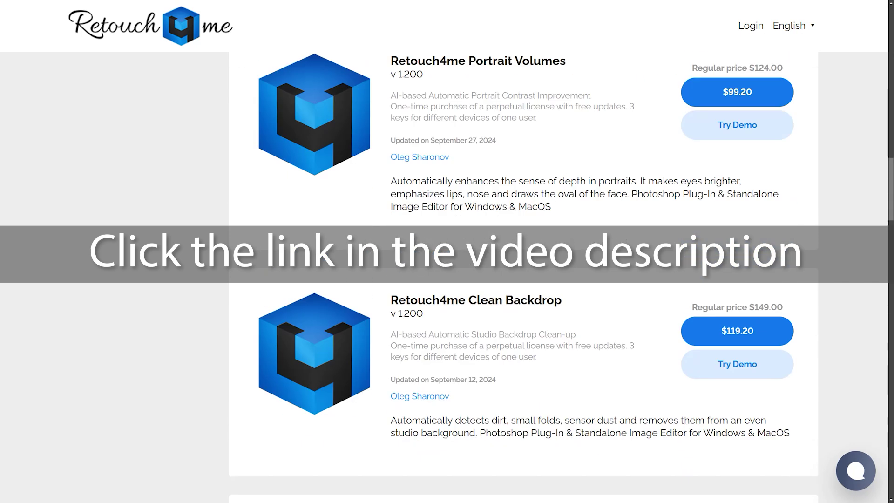
scroll(523, 279, "down", 10)
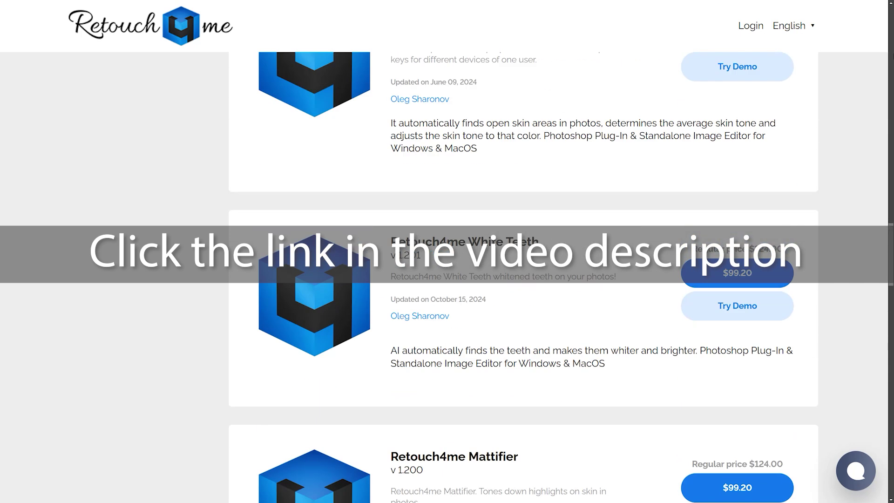
scroll(524, 279, "down", 15)
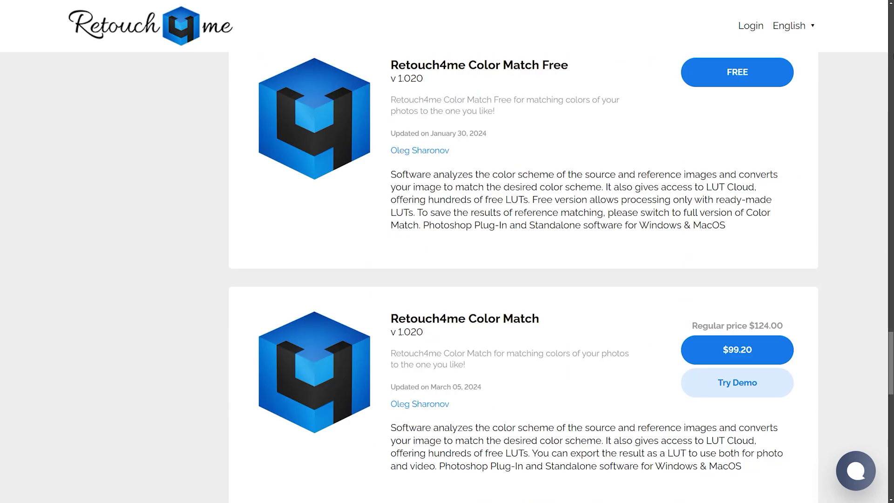
scroll(523, 279, "down", 12)
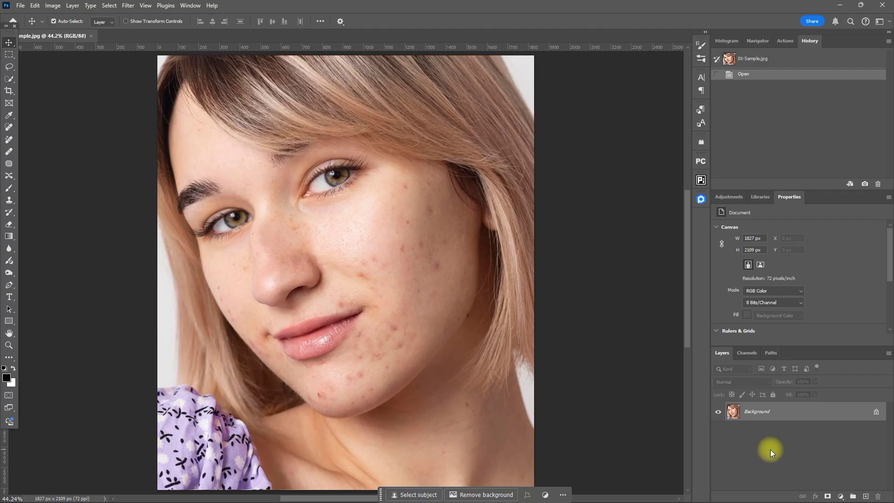
left_click(563, 495)
left_click(587, 481)
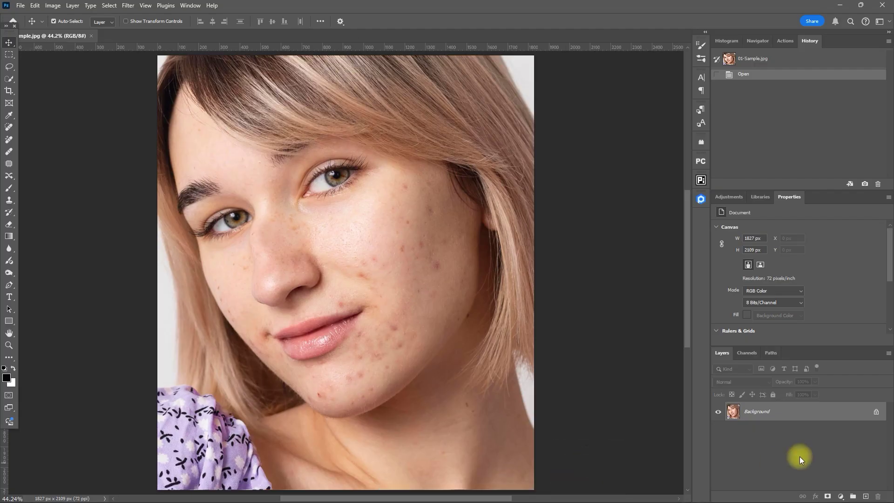
- Duplicate the Background as Layer 1 and launch Filter > Retouch4me > Retouch4me Heal
key("ctrl+j")
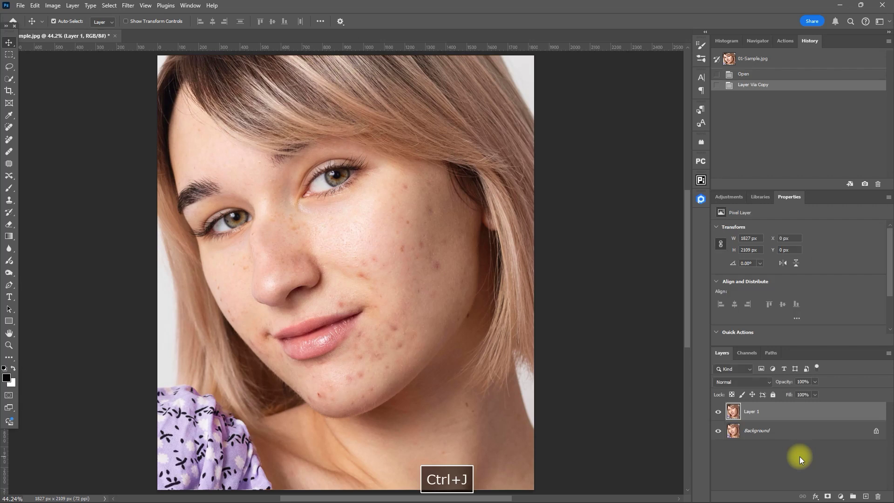
left_click(128, 6)
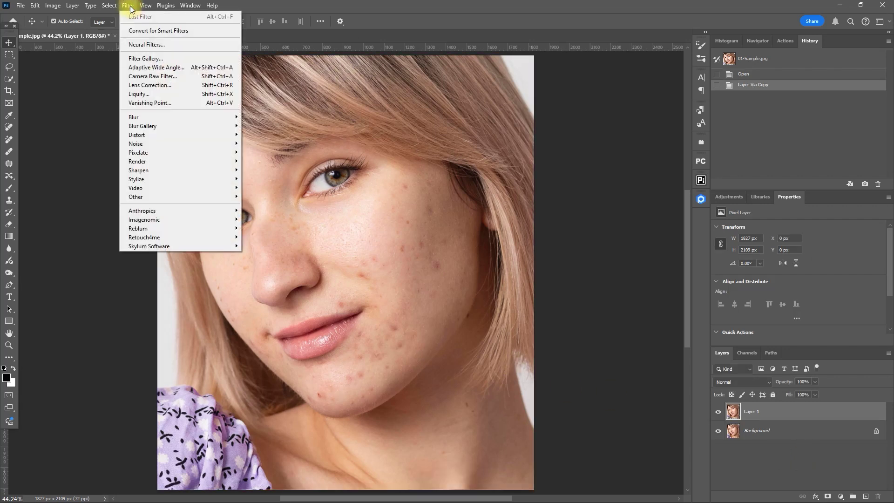
left_click(202, 237)
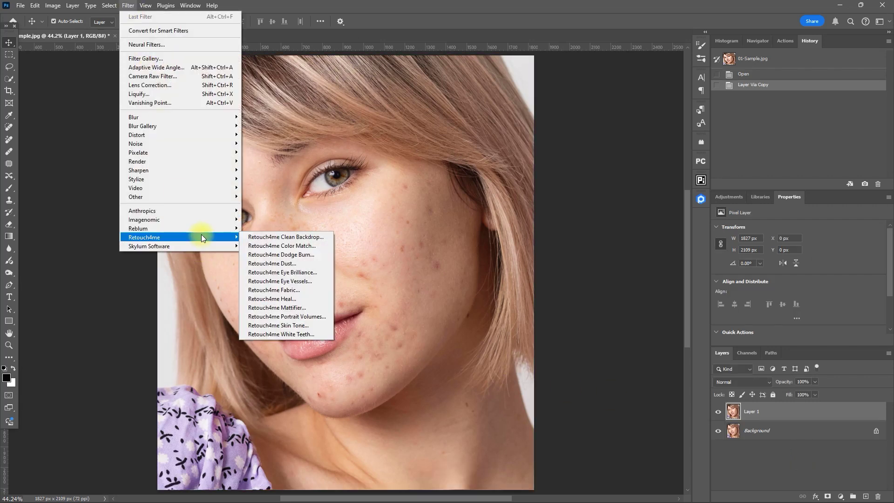
- Run Retouch4me Heal and compare the acne-cleared portrait against the original photo
left_click(303, 298)
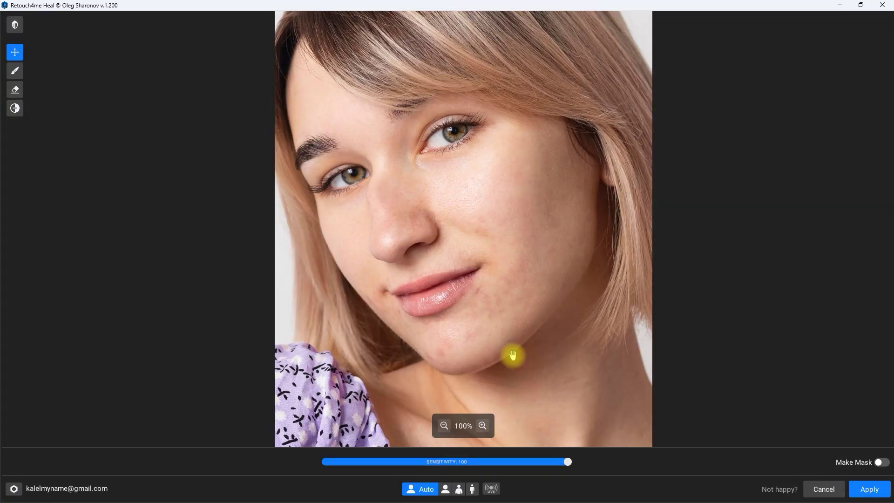
left_click(15, 24)
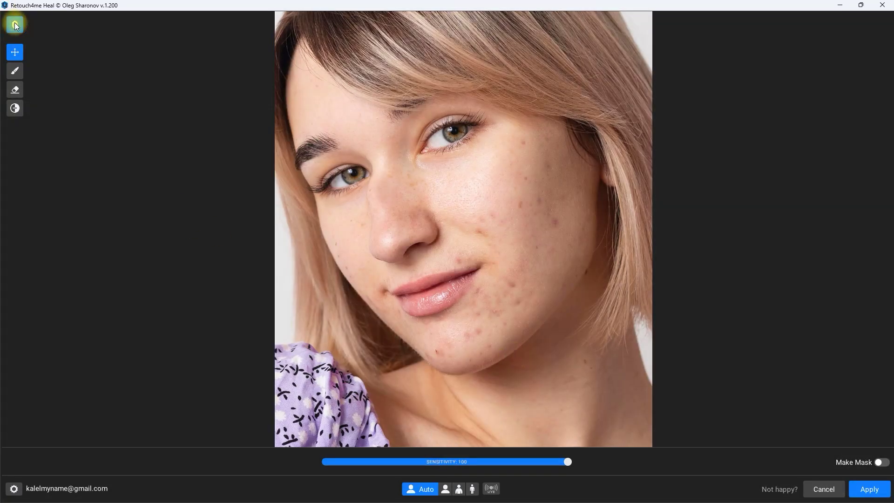
left_click(15, 24)
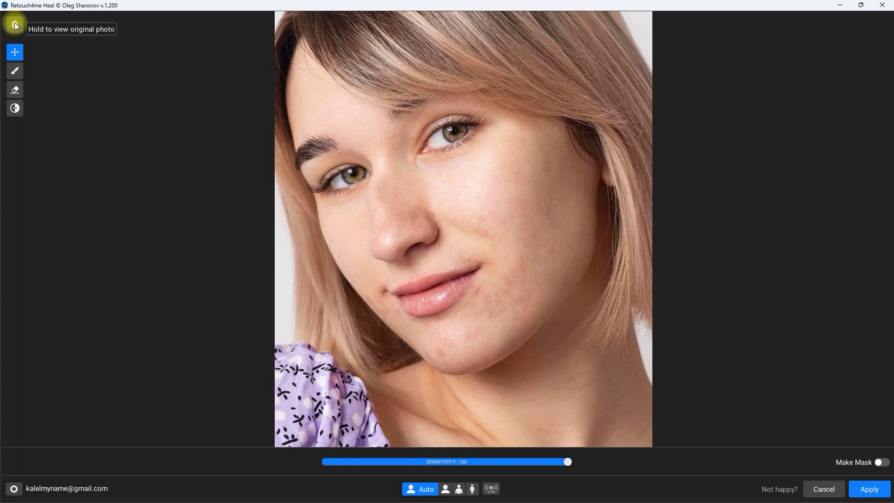
left_click(15, 24)
- Apply the Heal result and rename Layer 1 to 'Heal'
left_click(869, 489)
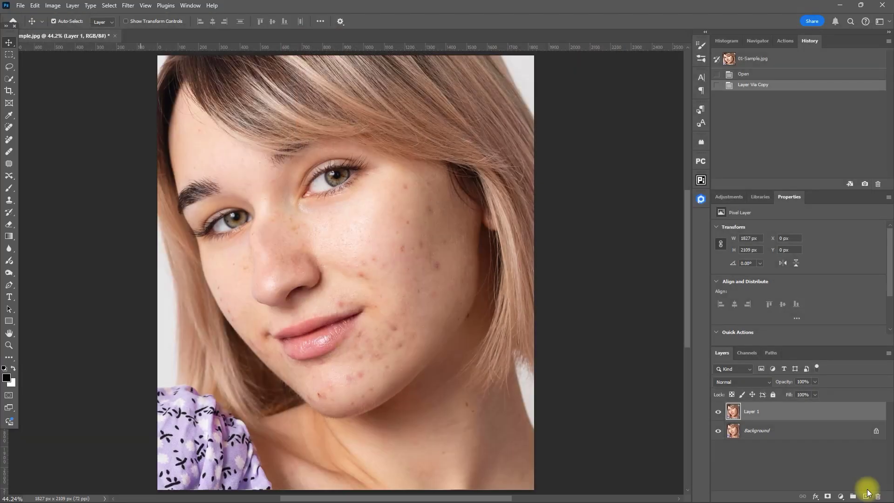
double_click(752, 411)
type("Hea")
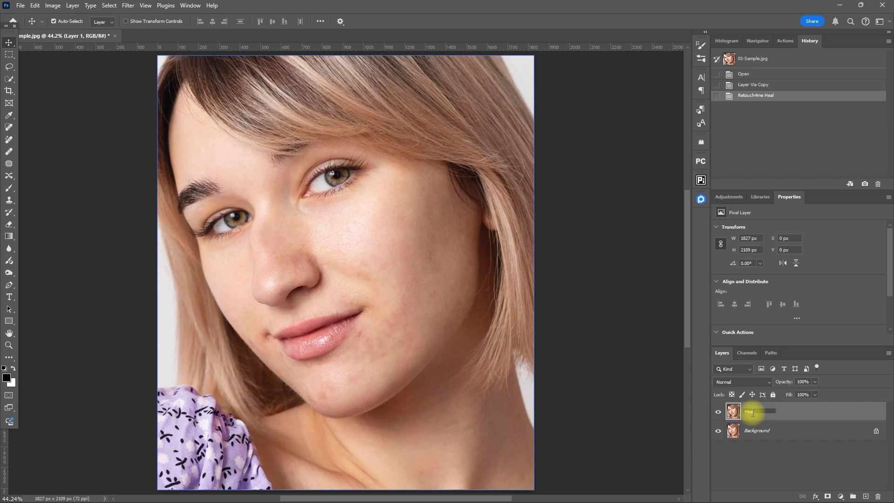
type("l")
key("Return")
- Duplicate the Heal layer as Heal copy and open the Retouch4me filter submenu
key("ctrl+j")
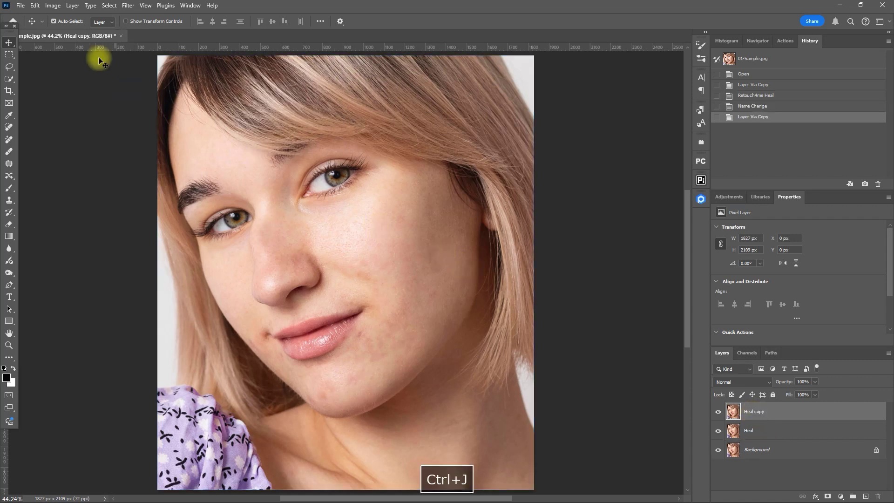
left_click(128, 7)
mouse_move(201, 239)
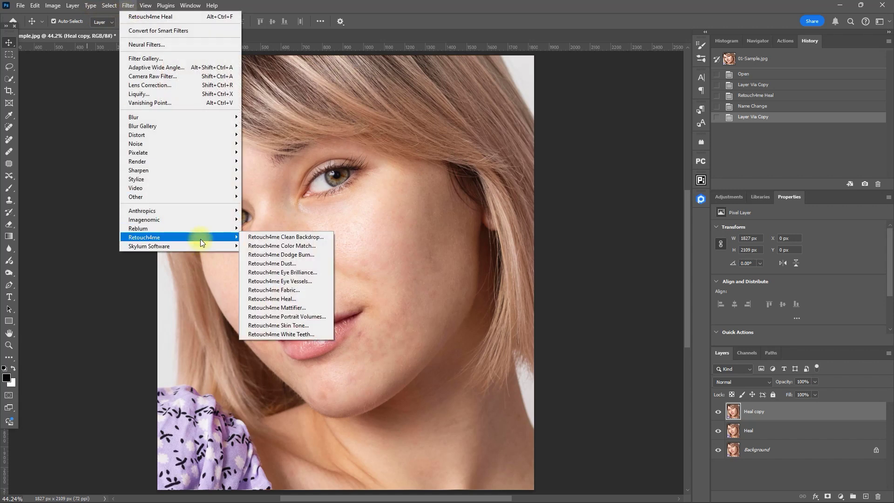
- Run Retouch4me Dodge Burn at Blend 140 and compare it with the original skin
left_click(302, 254)
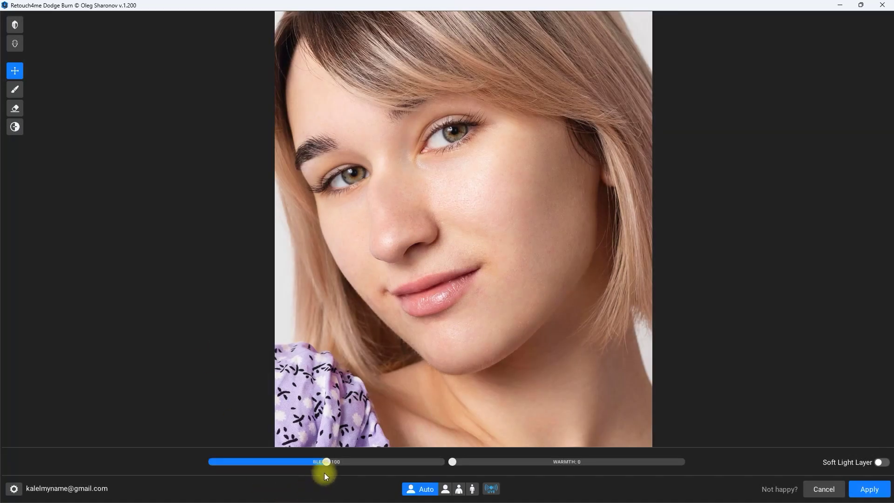
left_click(16, 24)
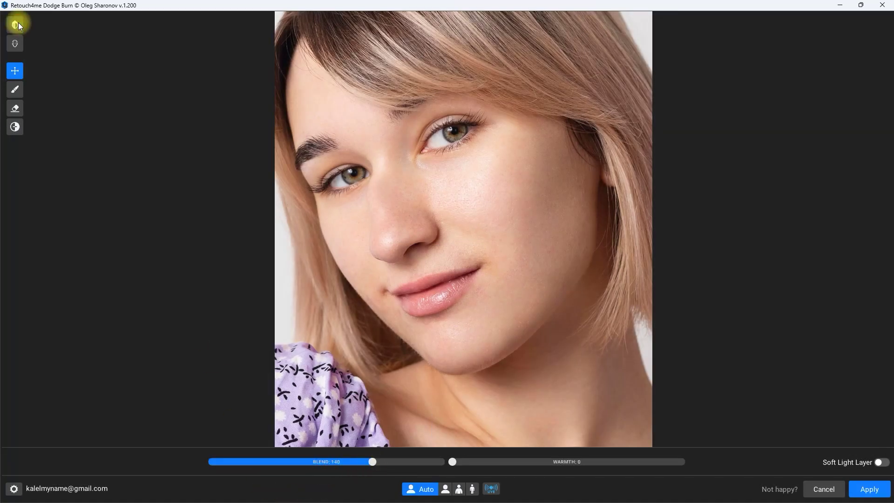
left_click(17, 25)
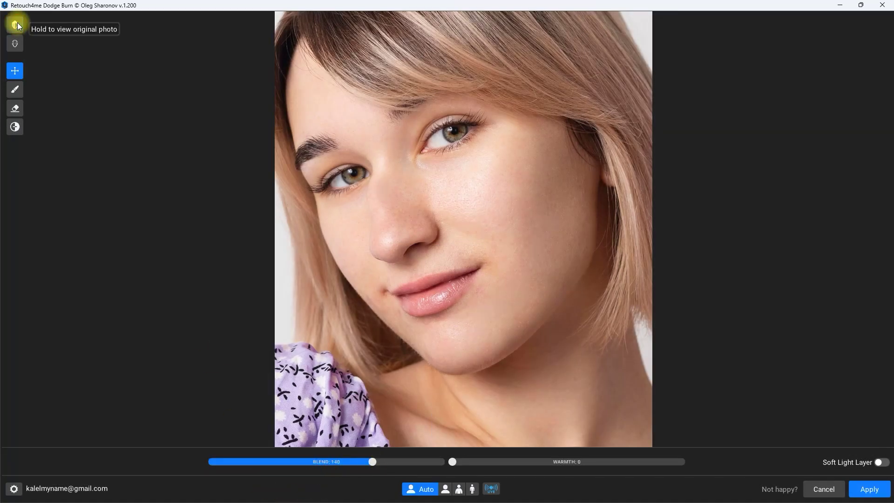
left_click(17, 25)
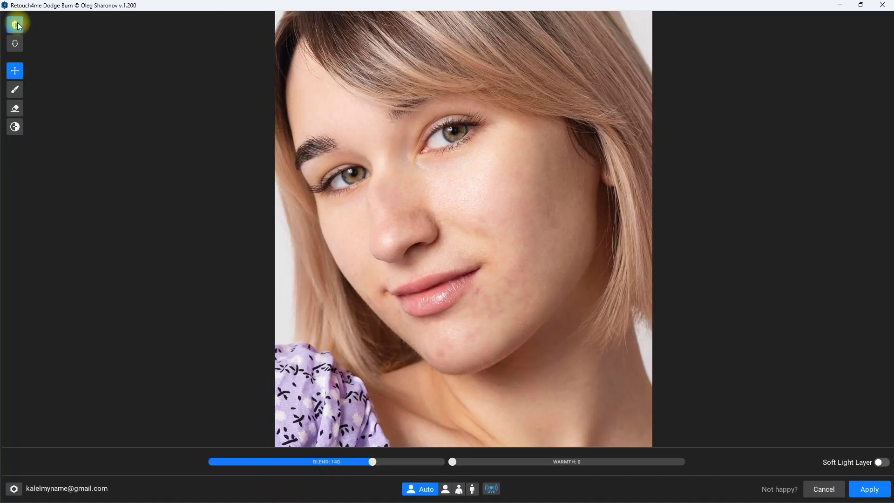
- Apply Dodge Burn as a Soft Light layer named 'Dodge Burn'
left_click(880, 462)
left_click(869, 489)
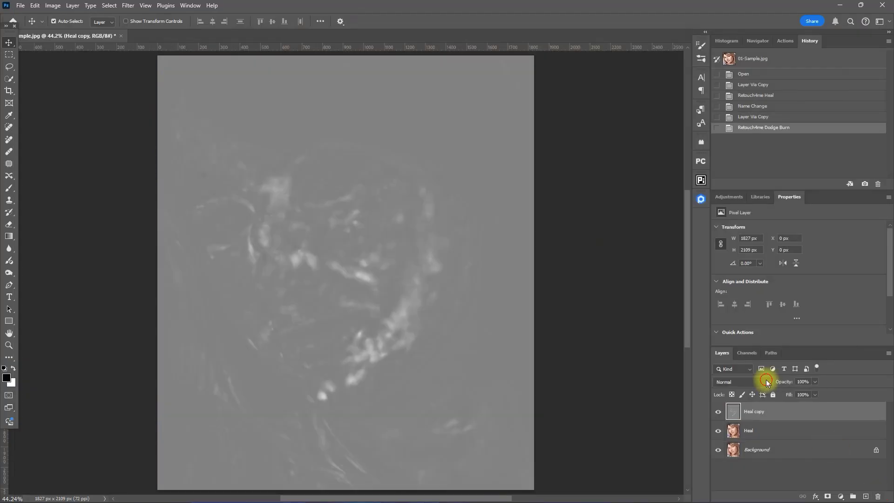
left_click(766, 382)
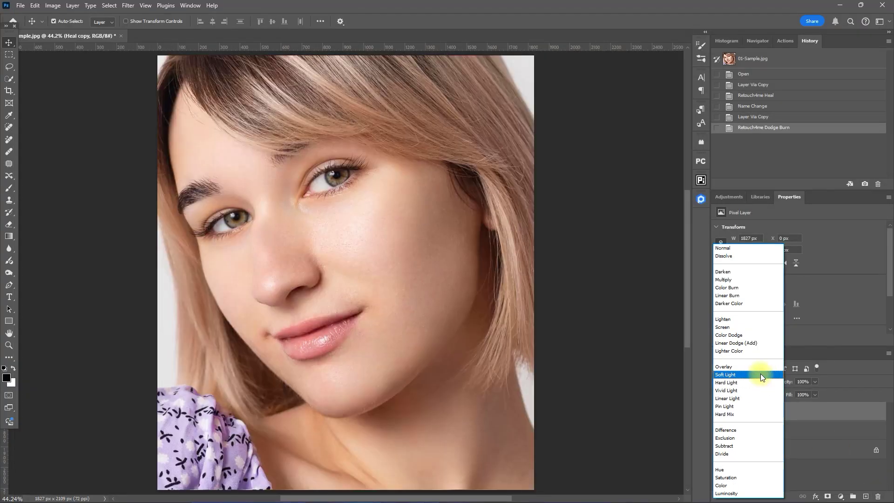
left_click(761, 374)
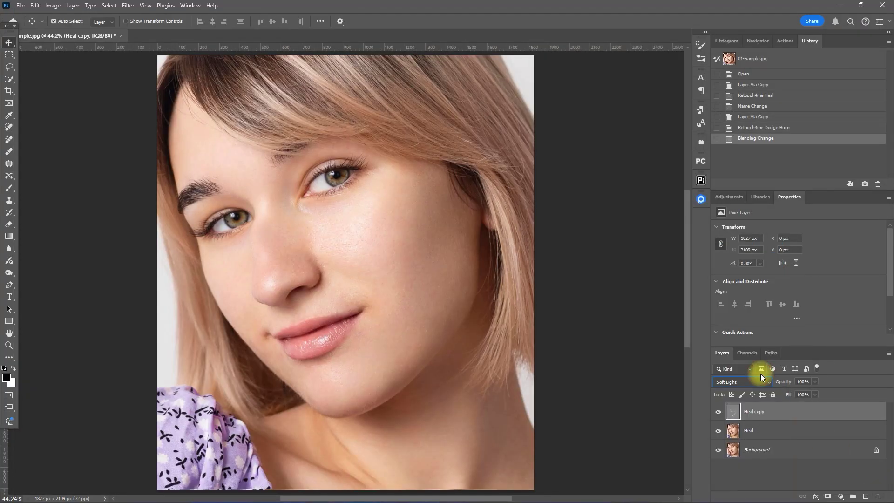
double_click(762, 411)
type("Dodge Burn")
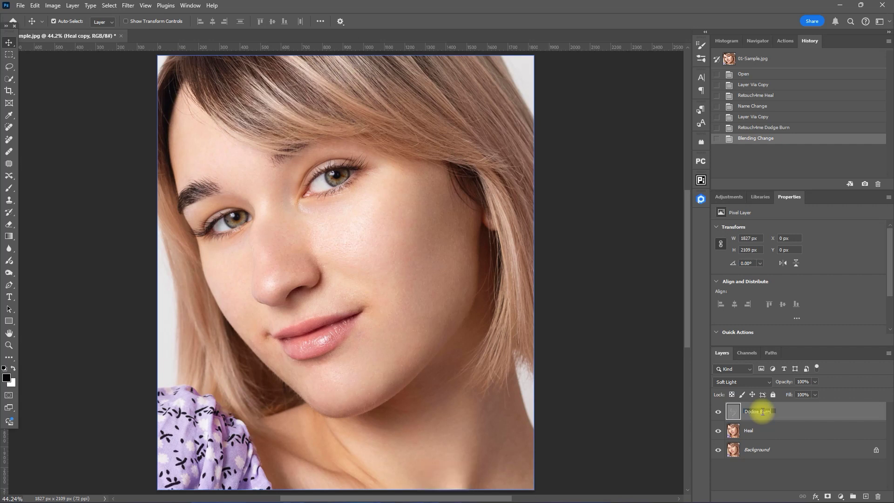
key("Return")
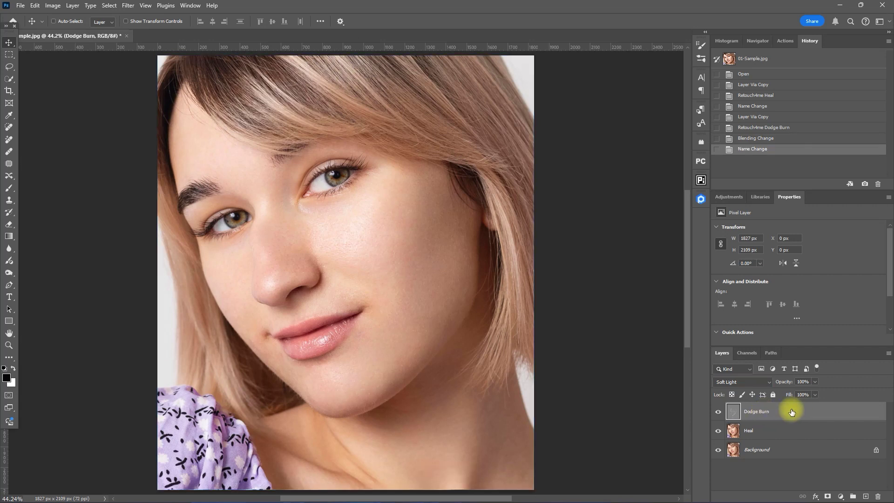
- Stamp all visible layers into a merged Layer 1 and launch Retouch4me Portrait Volumes
key("ctrl+alt+shift+e")
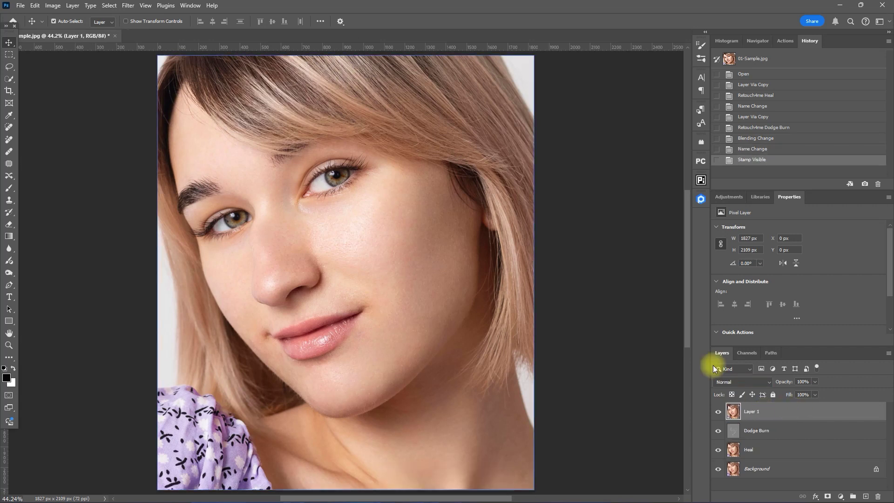
left_click(127, 6)
mouse_move(177, 247)
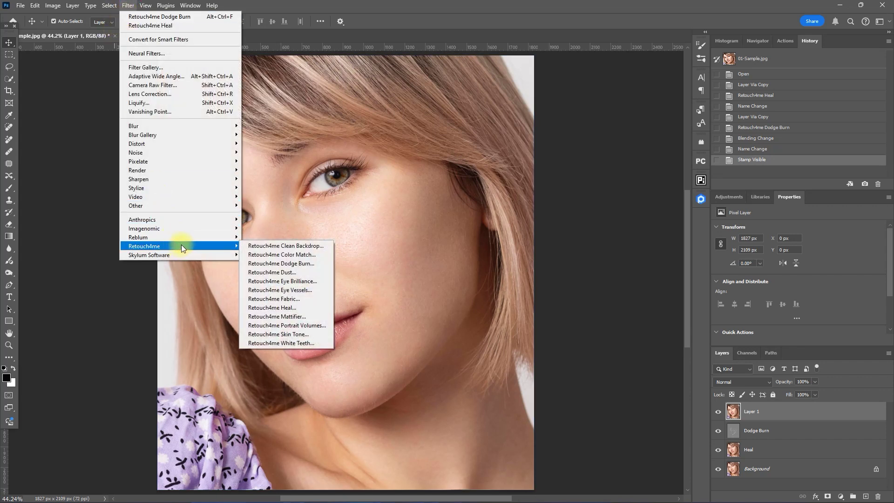
- Run Portrait Volumes, compare with the original, and enable Soft Light Layer output
left_click(325, 325)
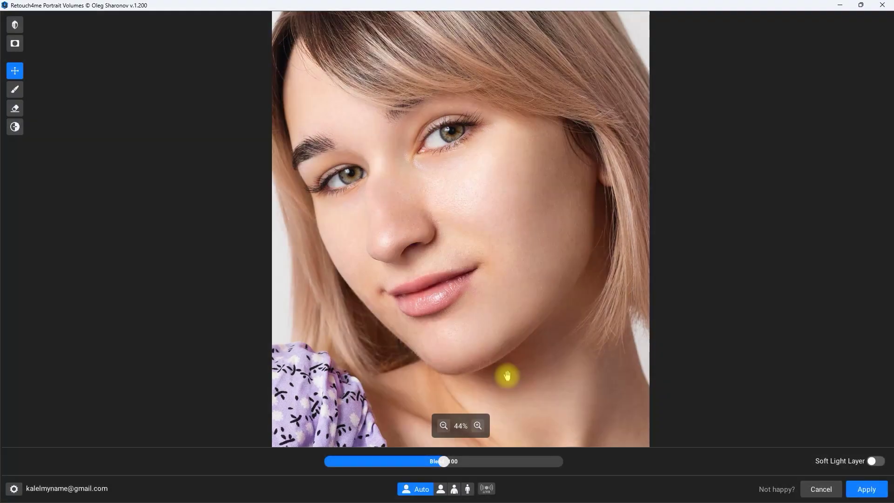
left_click(13, 26)
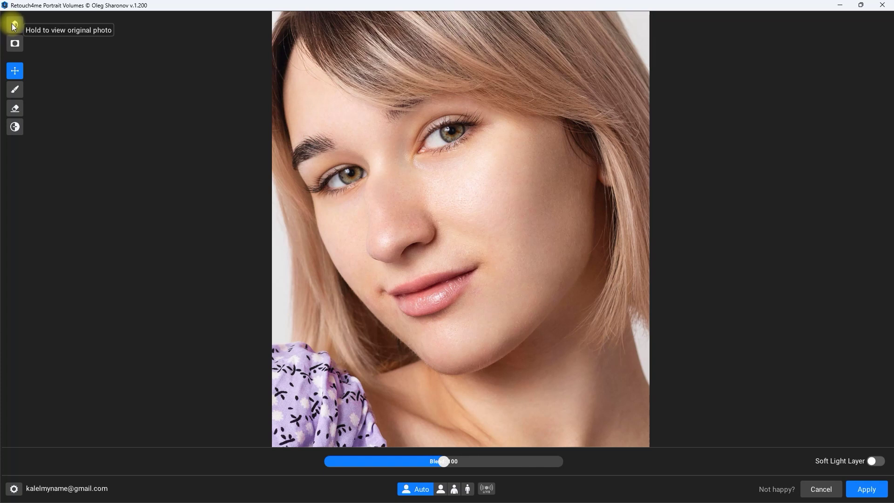
left_click(14, 26)
left_click(13, 25)
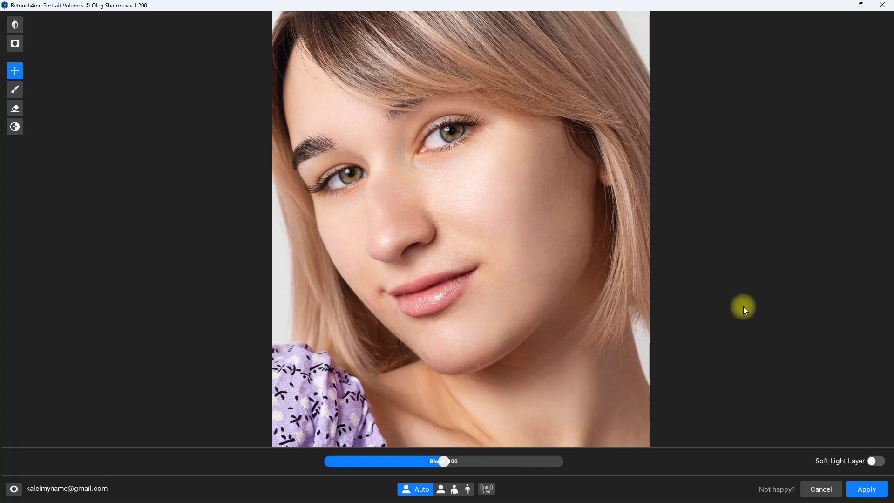
left_click(878, 463)
- Apply Portrait Volumes and set the new grey layer's blend mode to Soft Light
left_click(866, 489)
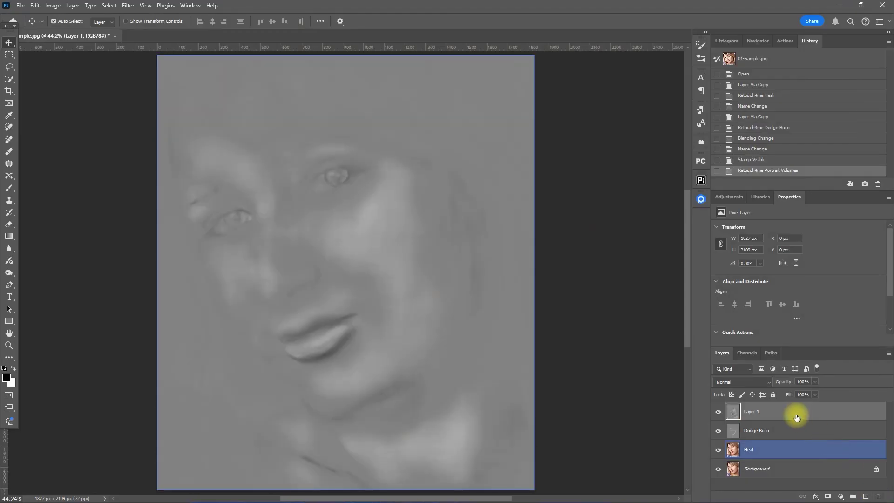
left_click(796, 417)
left_click(742, 382)
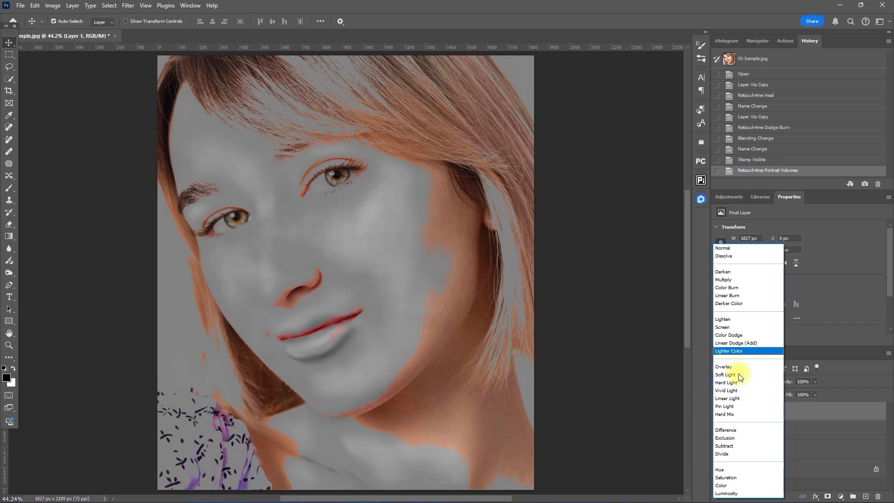
left_click(738, 375)
- Rename the grey layer 'Volumes' and stamp visible layers into a new Layer 1
double_click(753, 411)
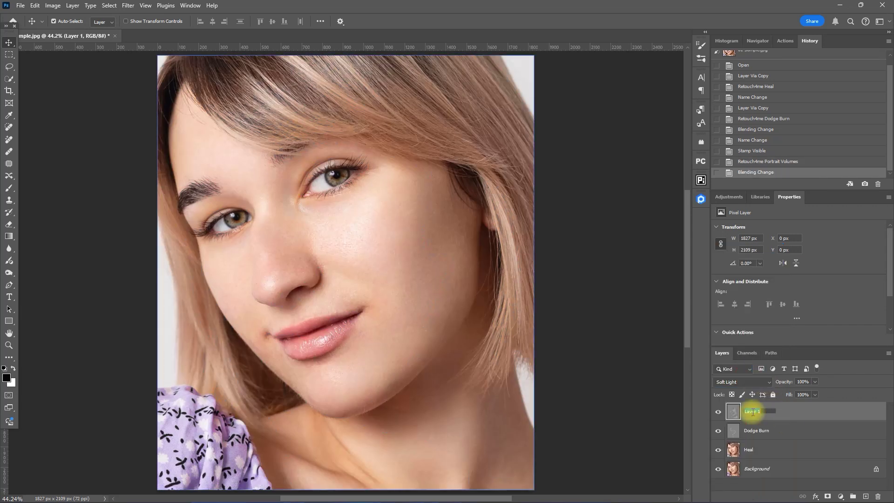
type("Volumes")
key("Return")
key("ctrl")
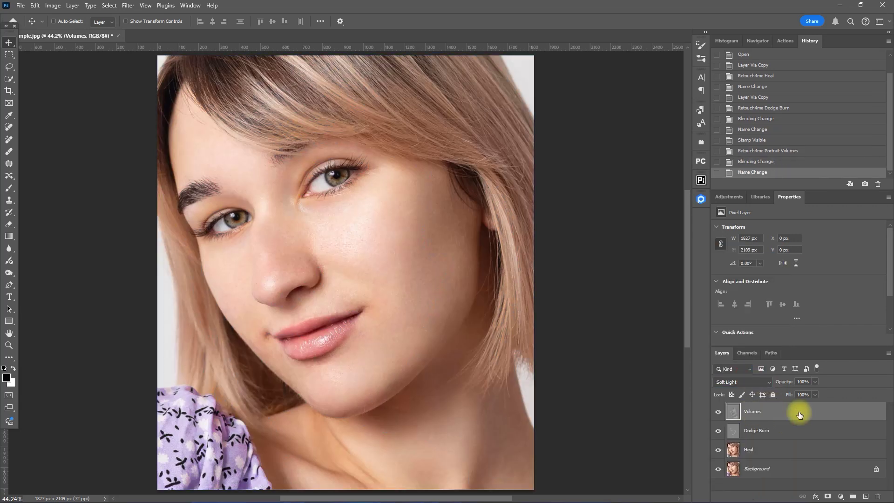
key("ctrl+alt+shift+e")
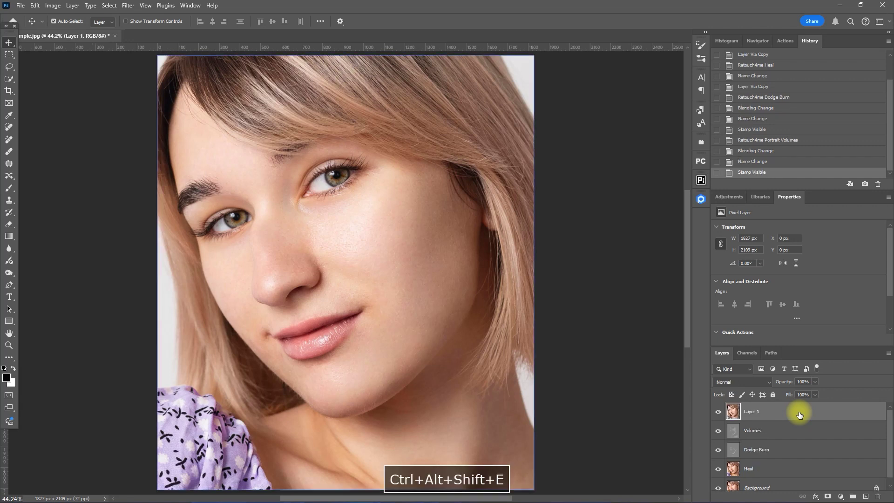
- Launch Filter > Retouch4me > Retouch4me Eye Vessels on the stamped Layer 1
left_click(127, 5)
mouse_move(195, 255)
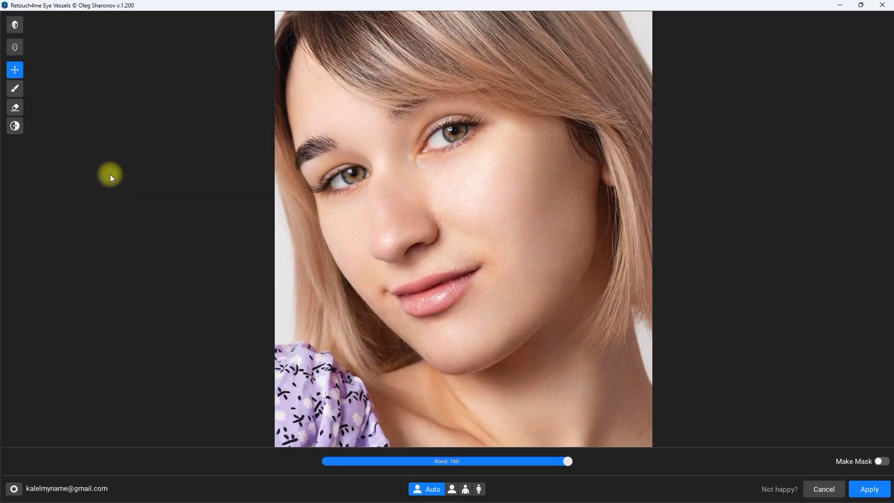
- Apply the eye-vessel cleanup and rename the merged layer 'Eye Vessels'
mouse_move(493, 308)
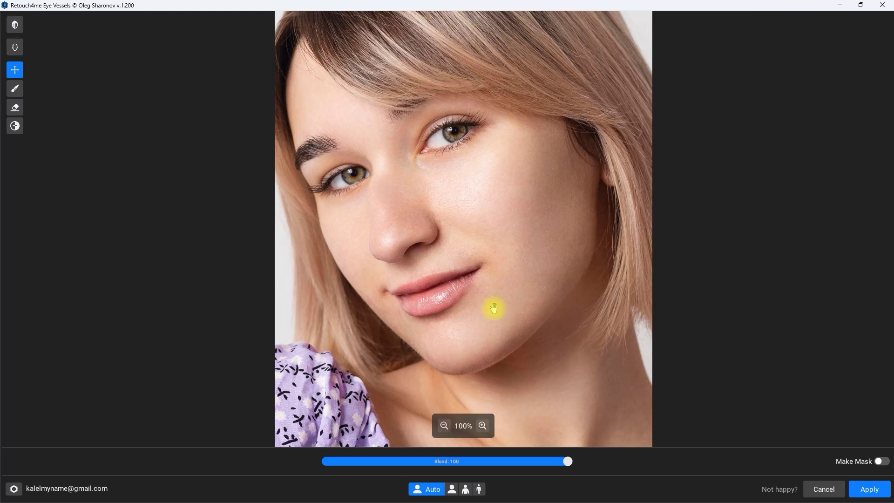
left_click(869, 489)
double_click(759, 412)
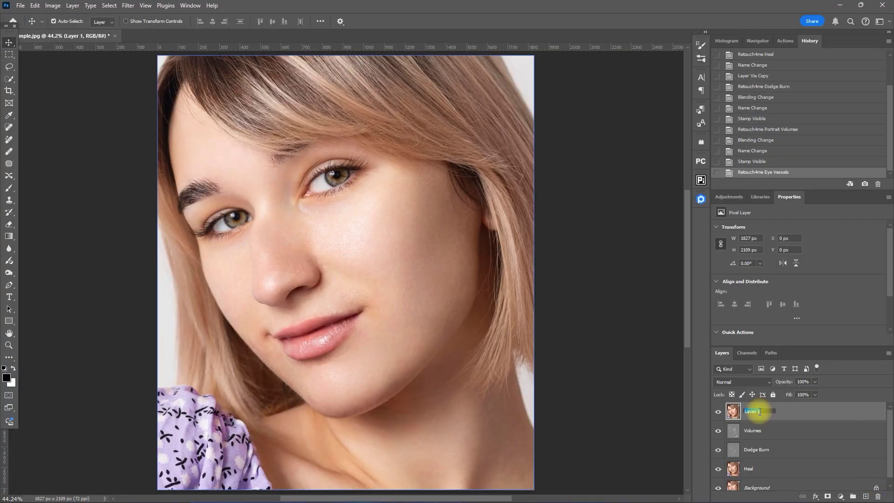
type("Eye Vessels")
key("Return")
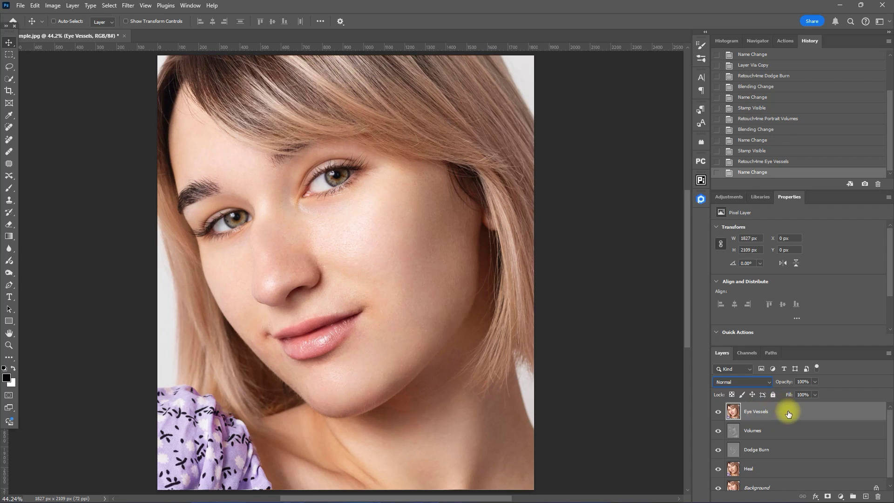
- Duplicate Eye Vessels and run Retouch4me Eye Brilliance on the copy, comparing with the original
key("ctrl+j")
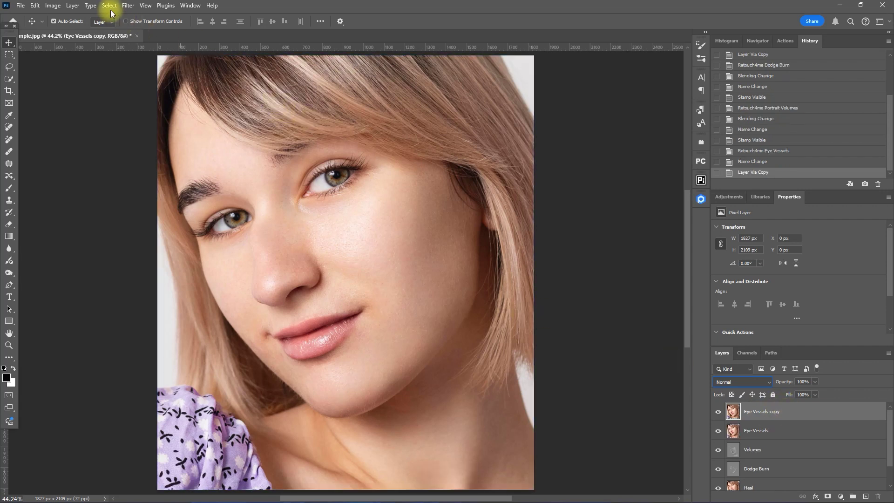
left_click(128, 6)
mouse_move(203, 264)
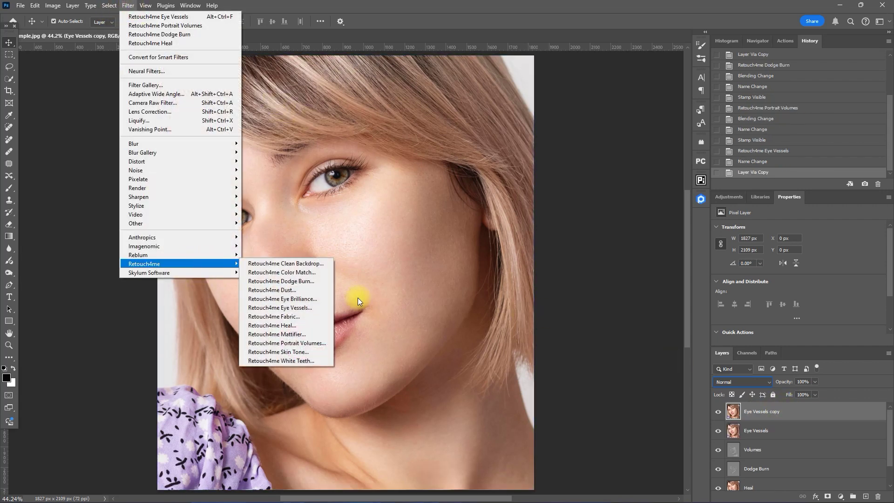
left_click(324, 298)
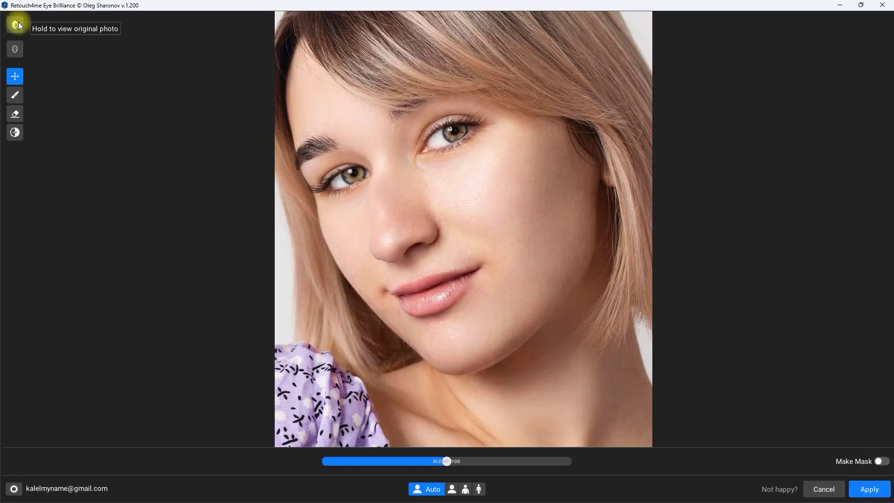
left_click(19, 26)
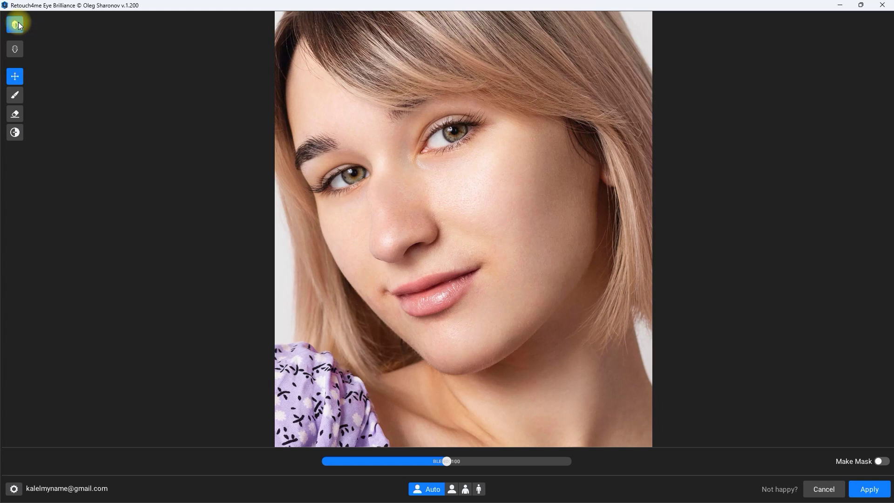
- Apply Eye Brilliance and rename the top layer 'Eye Brilliance'
left_click(869, 489)
double_click(754, 411)
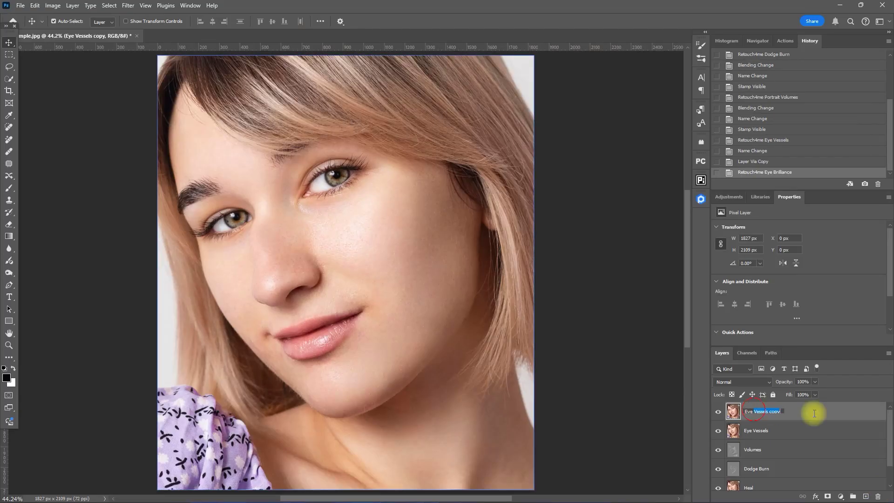
type("Eye Brilliance")
key("Return")
- Select the layers from Eye Brilliance down to Heal and group them into Group 1
left_click(815, 427)
left_click(640, 407)
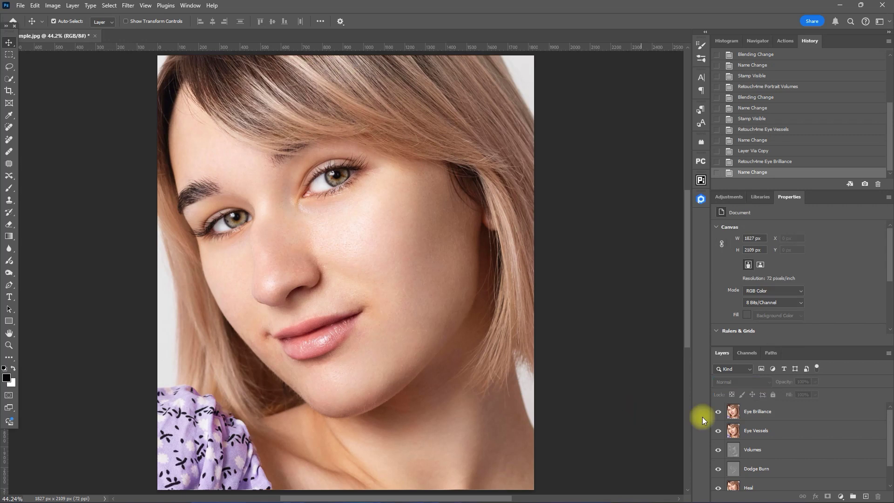
left_click(806, 411)
left_click(618, 425)
left_click(806, 427)
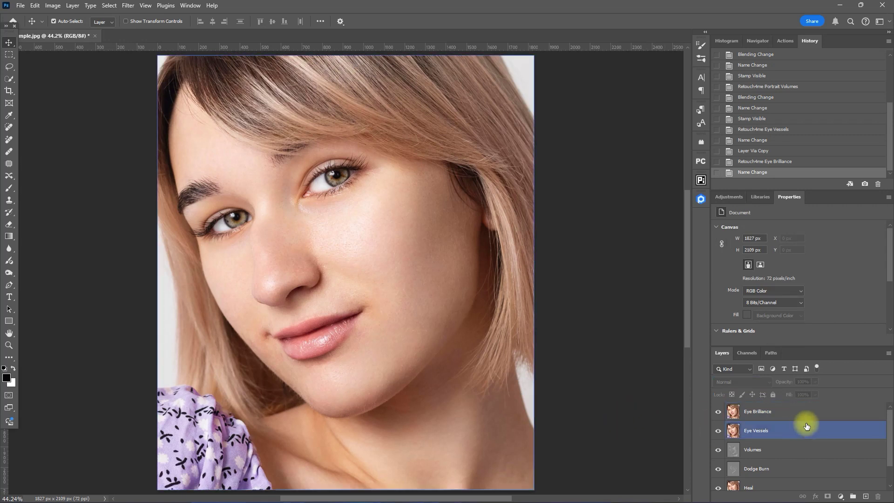
left_click(806, 413)
left_click_drag(806, 413, 810, 423)
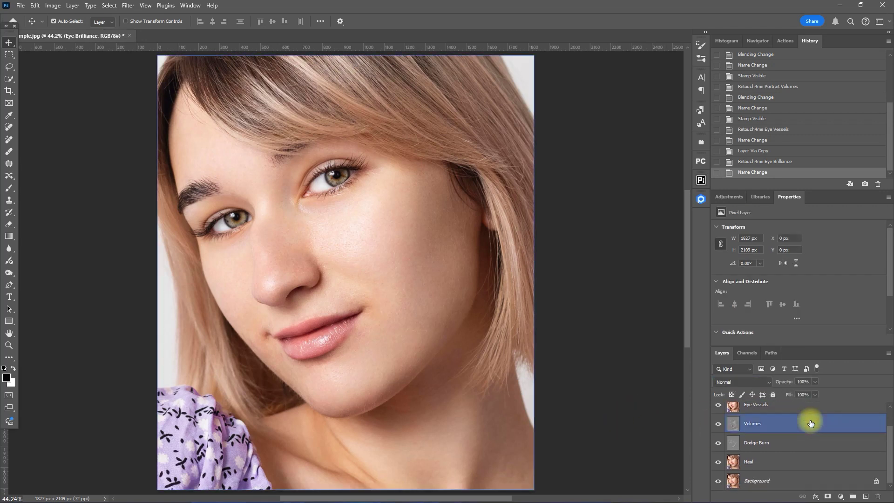
left_click(798, 462, "shift")
key("ctrl+g")
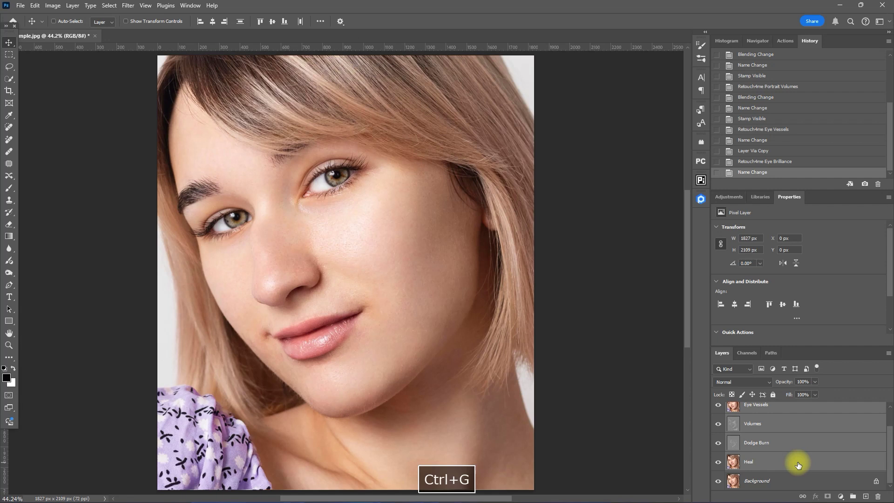
left_click(718, 407)
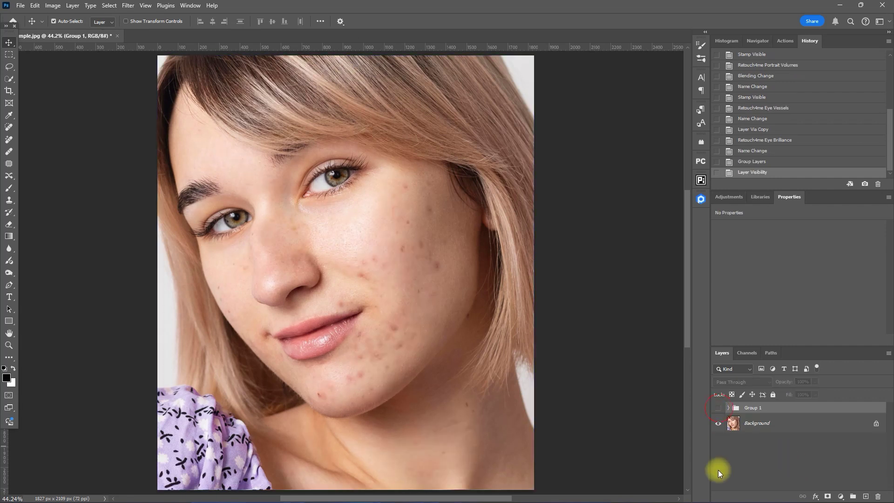
left_click(717, 408)
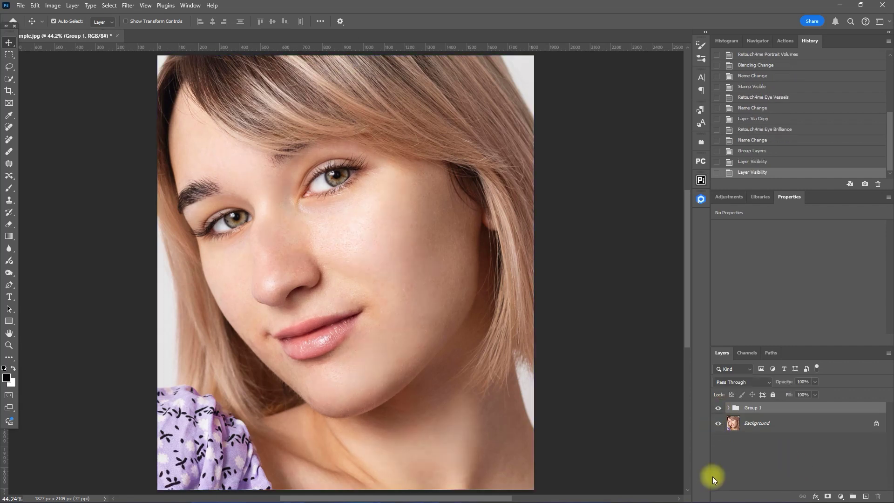
left_click(717, 408)
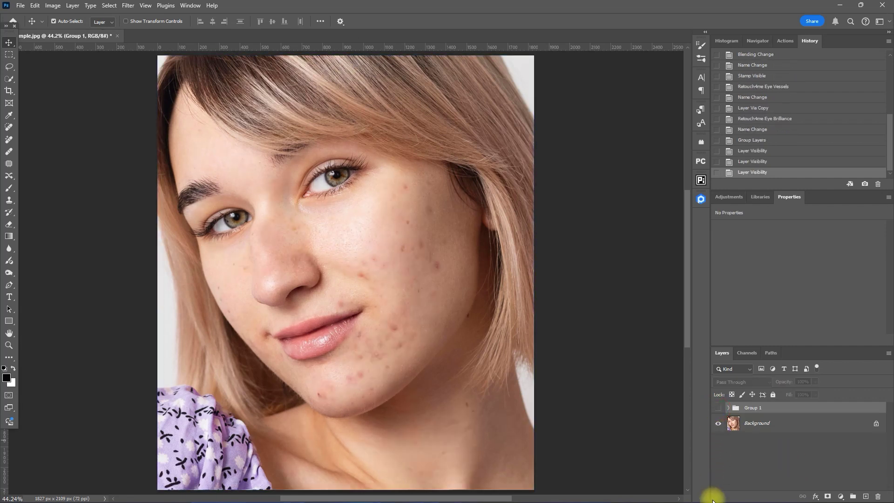
left_click(717, 408)
left_click(718, 408)
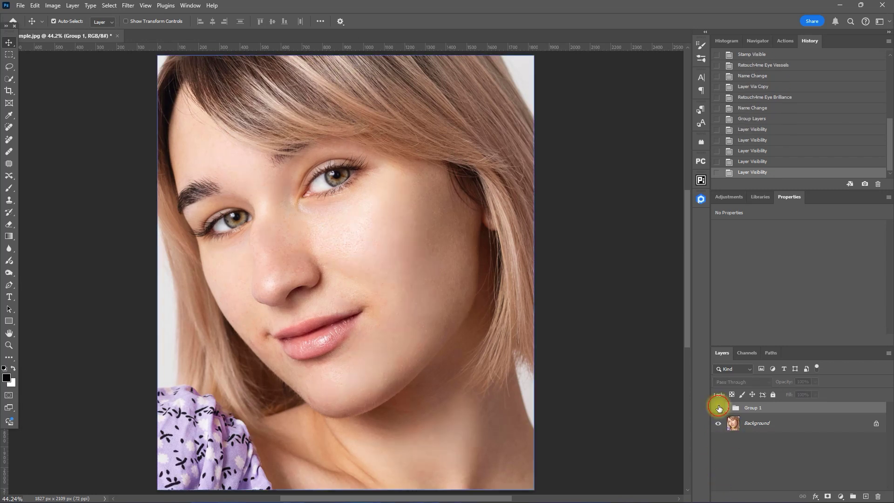
key("ctrl+comma")
left_click_drag(369, 333, 510, 421)
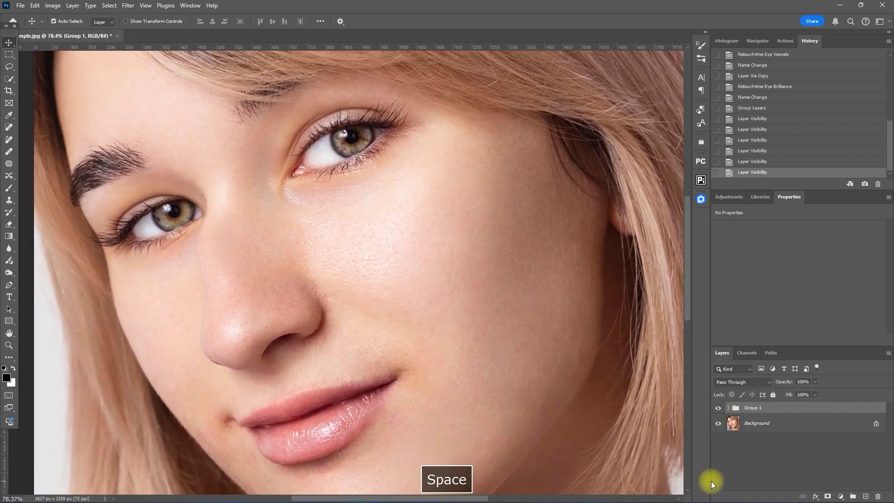
left_click(717, 407)
key("ctrl+comma")
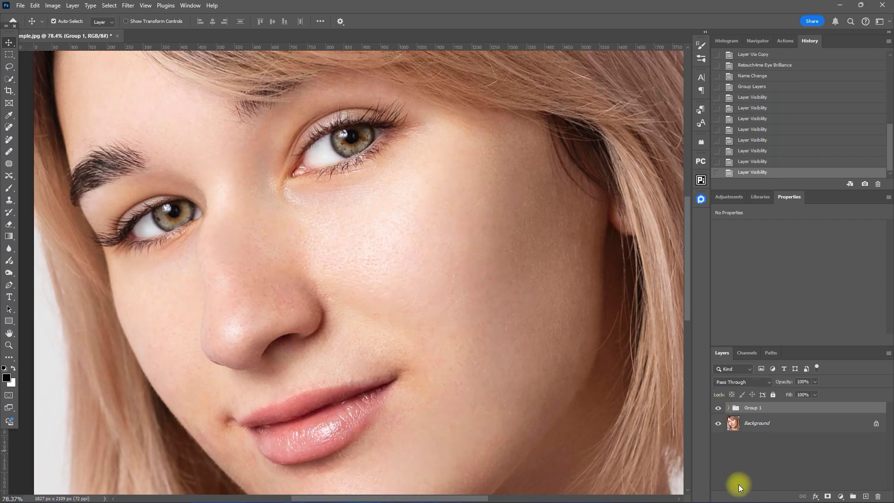
key("ctrl+comma")
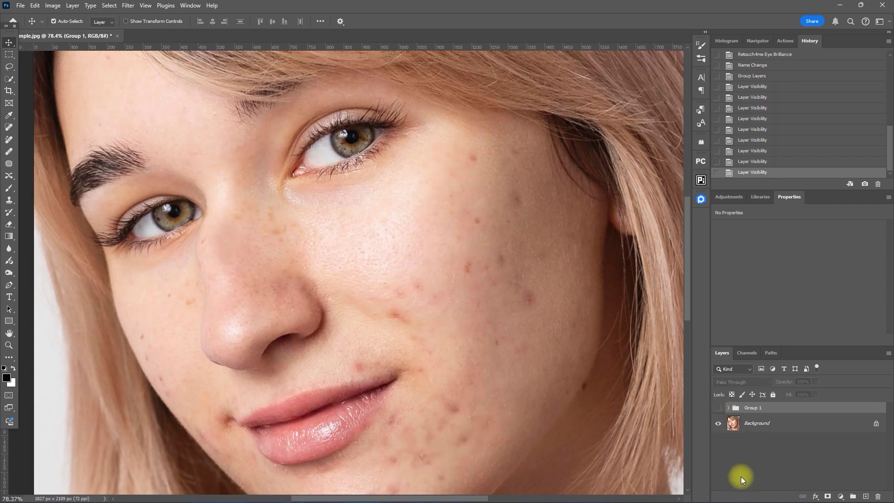
left_click(718, 408)
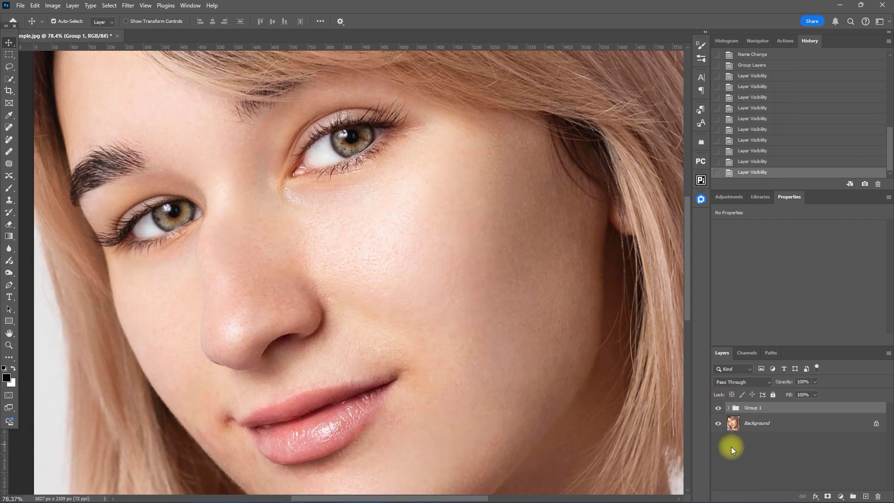
left_click(717, 407)
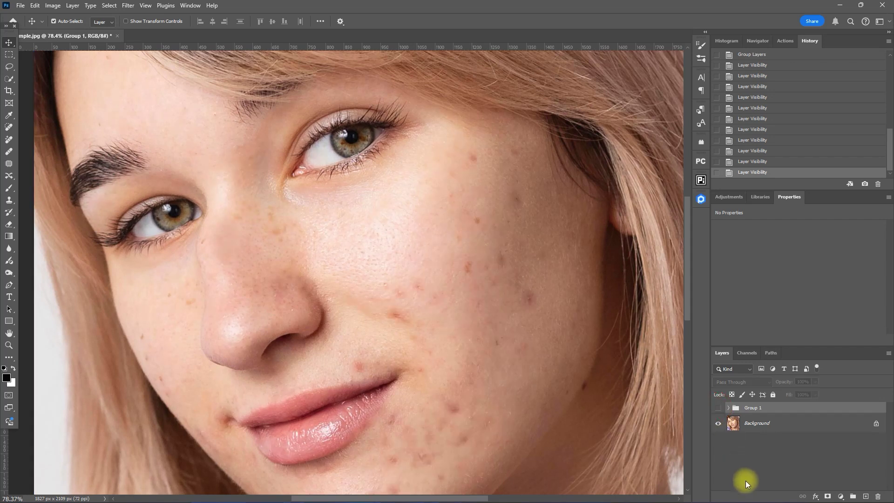
left_click(718, 408)
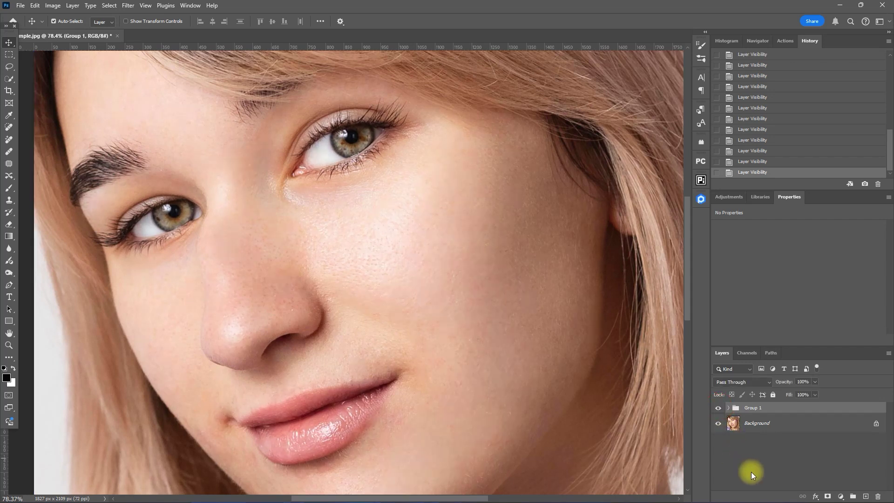
key("ctrl+0")
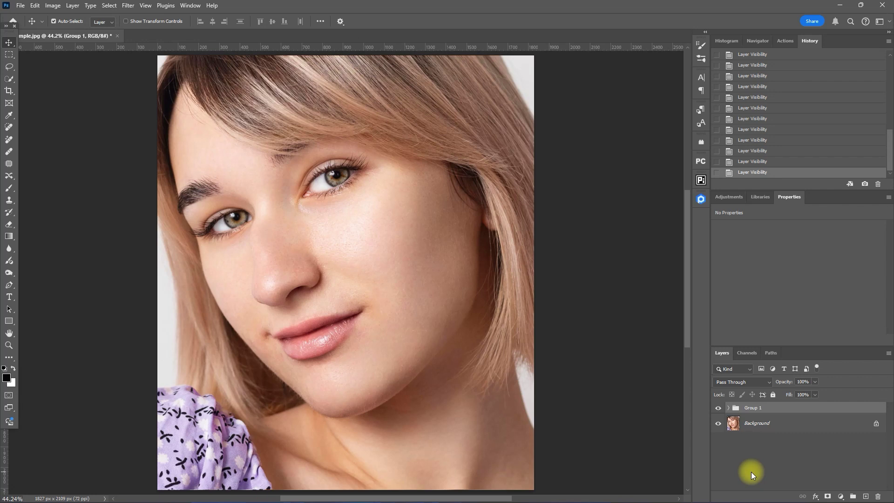
- Delete the old Group 1, then enable Heal, Dodge & Burn, Portrait Volumes, Eye Vessels and Eye Brilliance in Retouch4me
key("Delete")
left_click(701, 199)
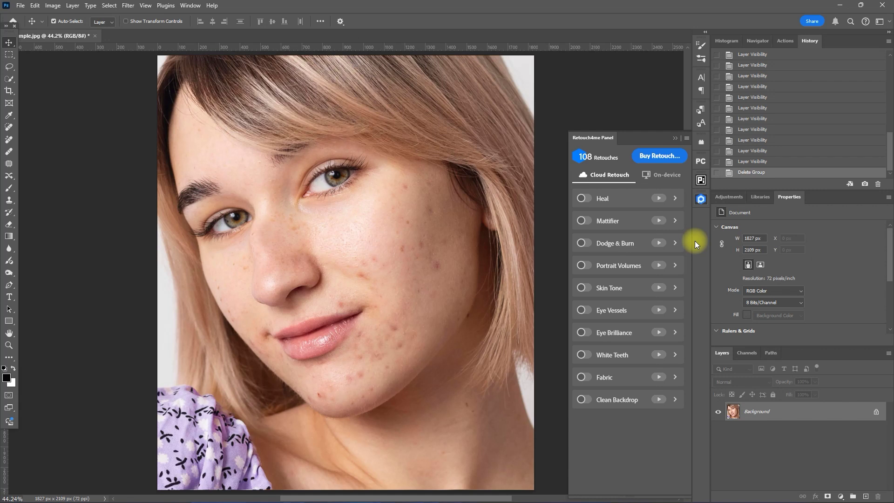
left_click(585, 199)
left_click(585, 241)
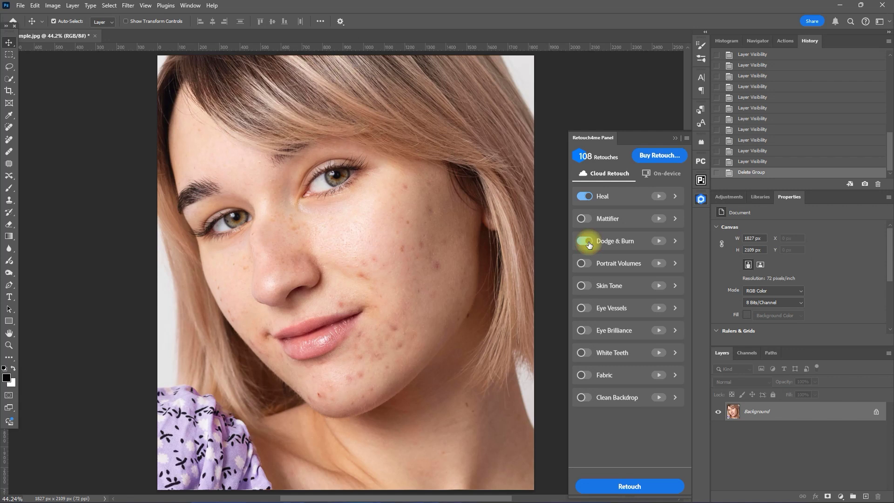
left_click(586, 264)
left_click(585, 309)
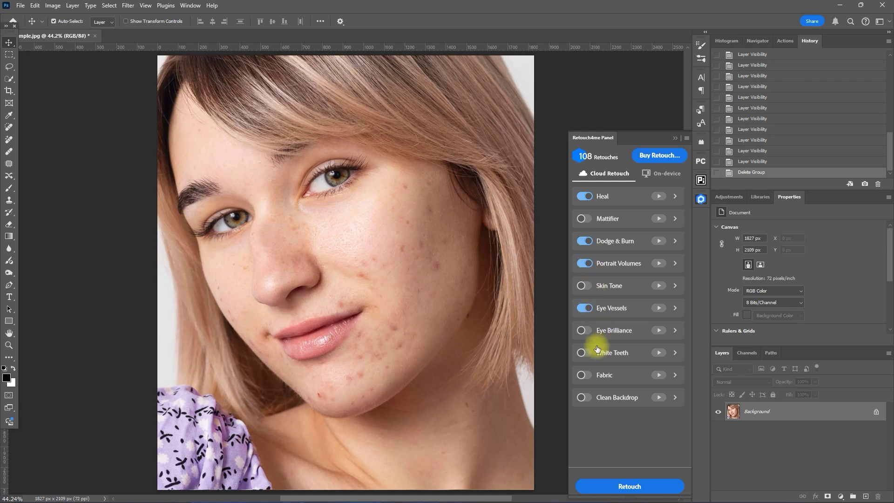
left_click(585, 331)
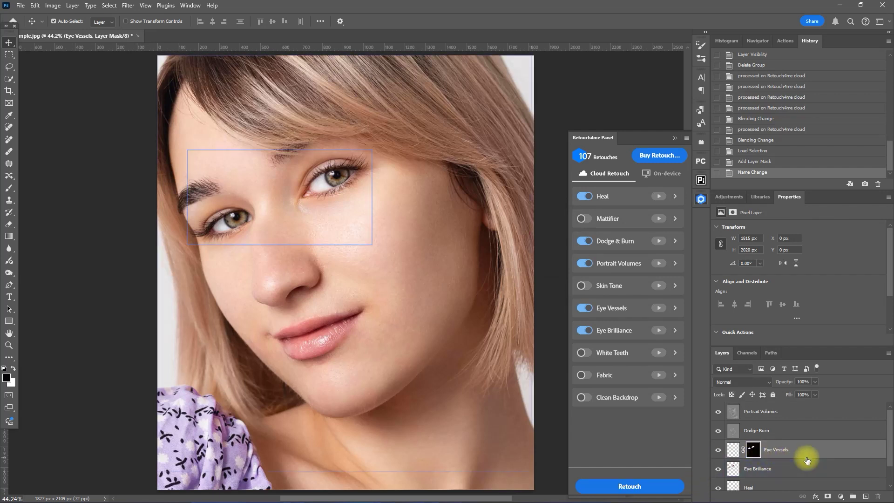
- Select the Portrait Volumes through Heal layers and group them into Group 1 with Ctrl+G
scroll(806, 460, "down", 1)
left_click(808, 421)
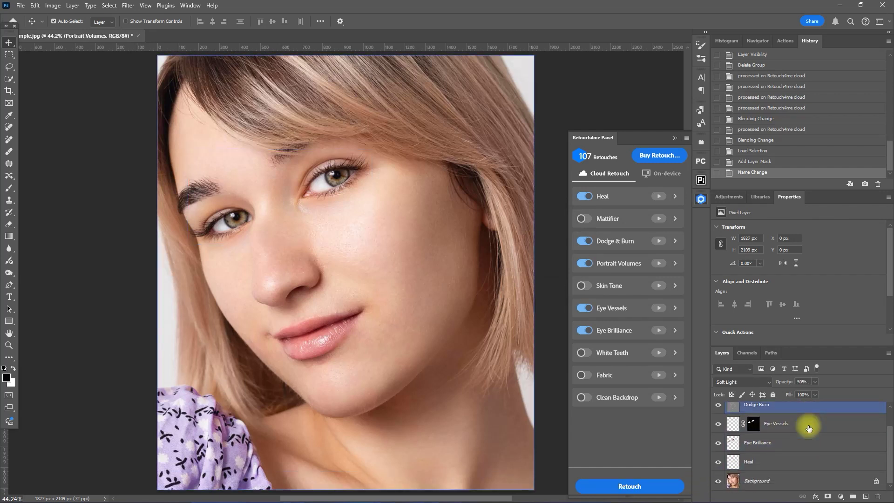
left_click(813, 463, "shift")
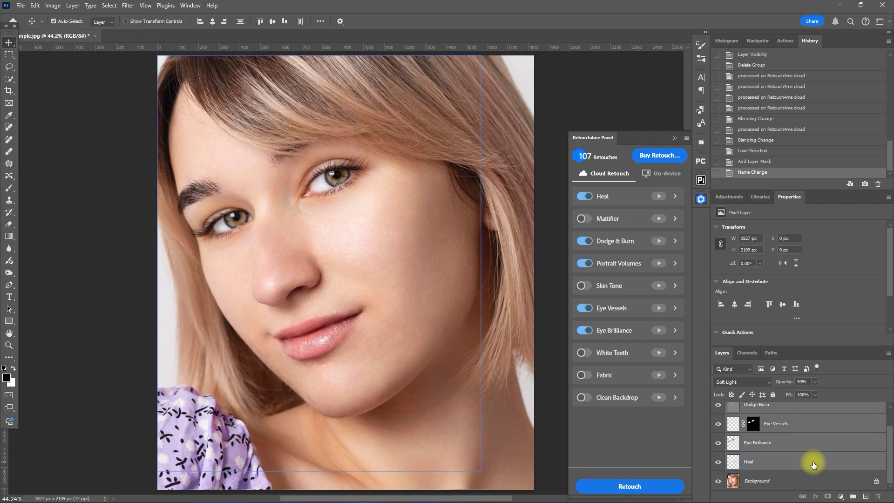
key("ctrl")
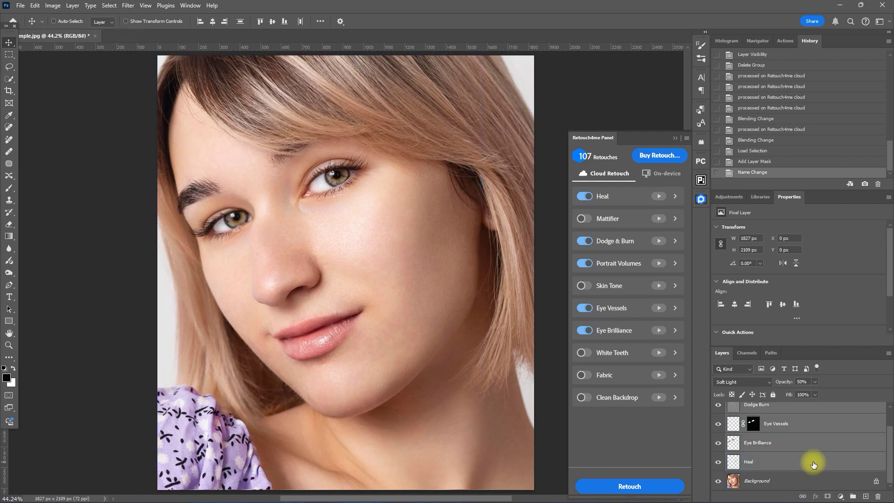
key("ctrl+g")
- Toggle Group 1's visibility repeatedly to compare the blemished and retouched face
left_click(674, 138)
left_click(718, 408)
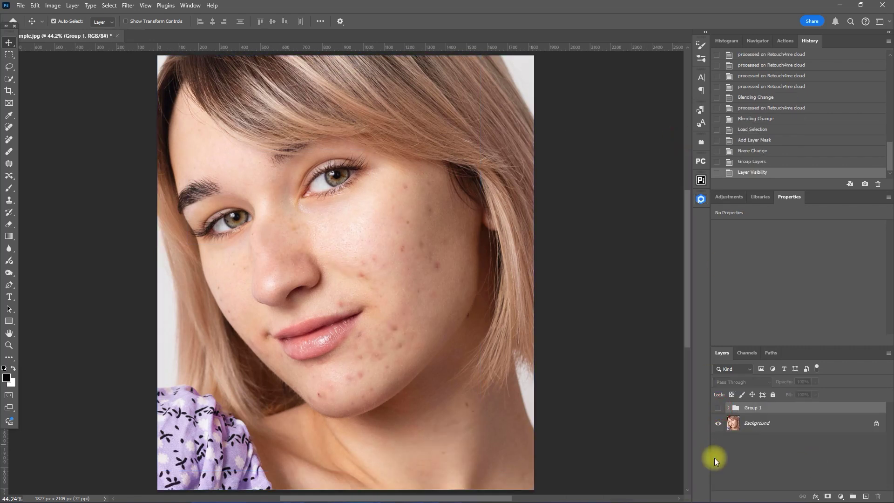
left_click(718, 408)
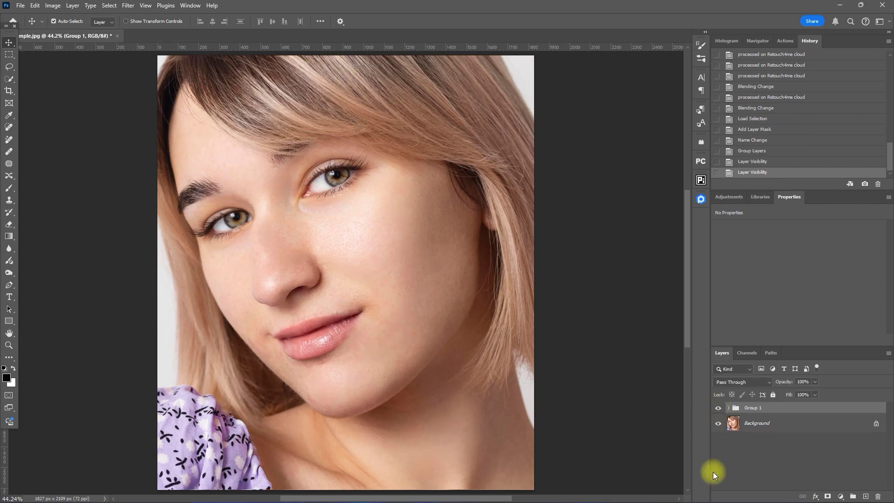
left_click(718, 407)
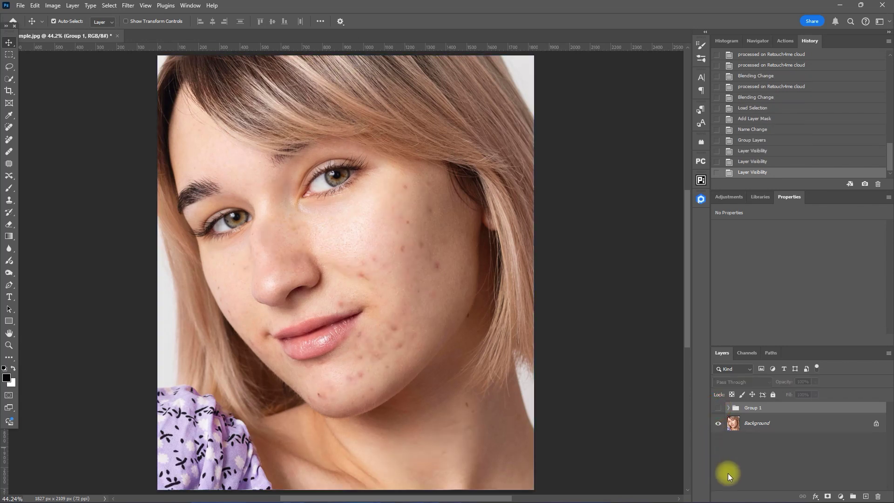
key("ctrl+comma")
key("ctrl+comma")
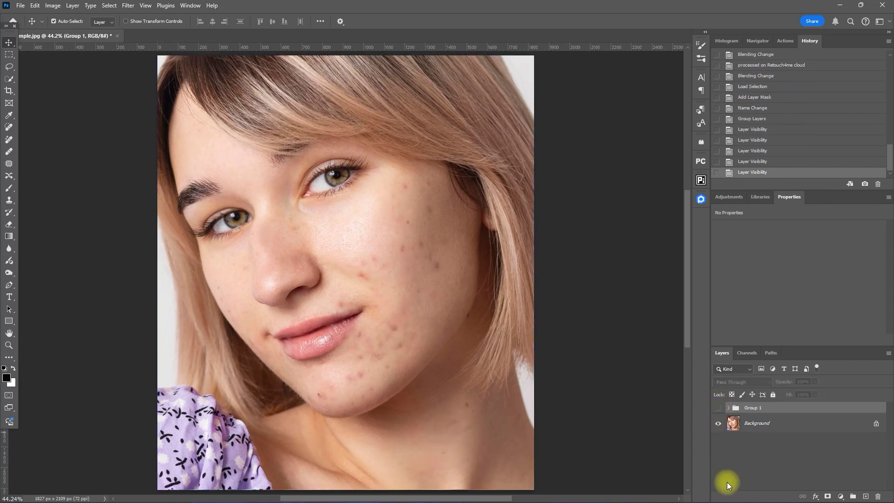
- Zoom in on the face, compare before and after again, then fit the whole image on screen
key("ctrl+comma")
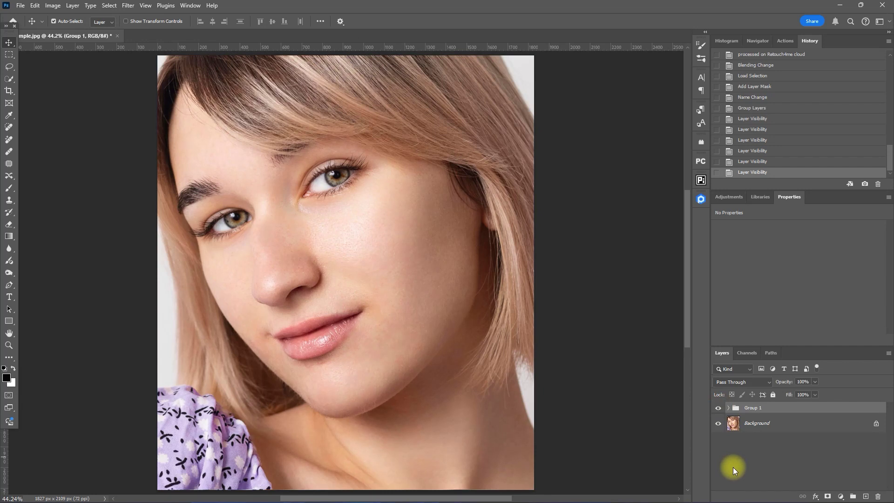
scroll(454, 339, "up", 3)
mouse_move(569, 389)
left_mouse_down()
mouse_move(594, 399)
mouse_move(568, 393)
left_mouse_up()
key("ctrl+comma")
key("ctrl+comma")
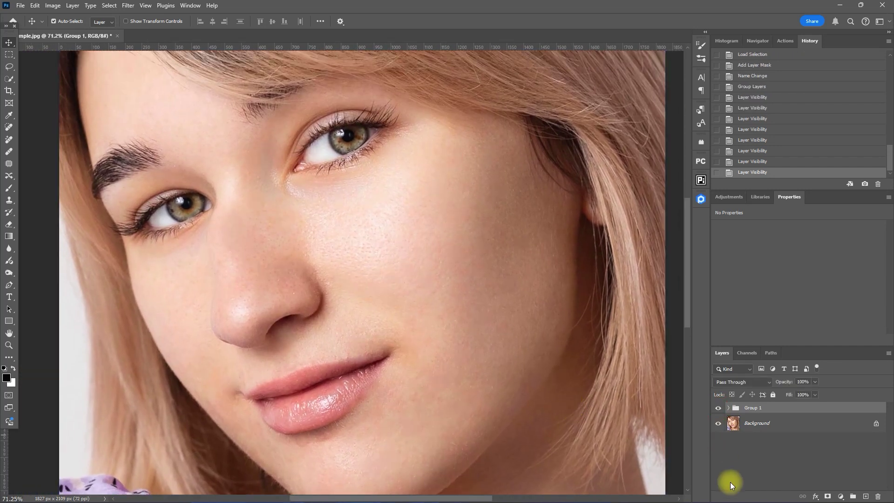
left_click(718, 407)
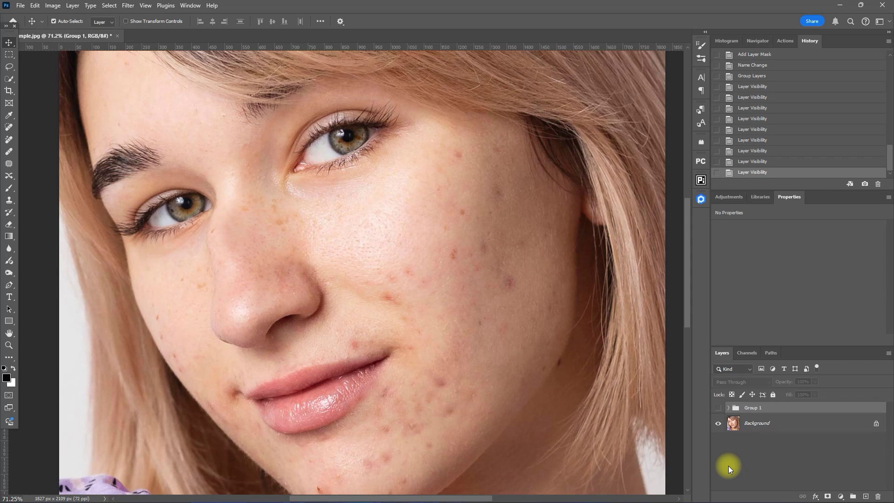
key("ctrl+comma")
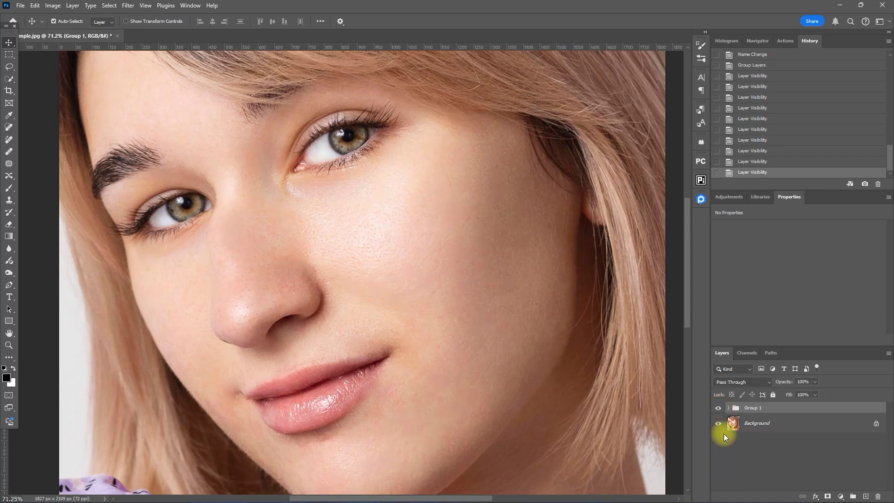
left_click(717, 408)
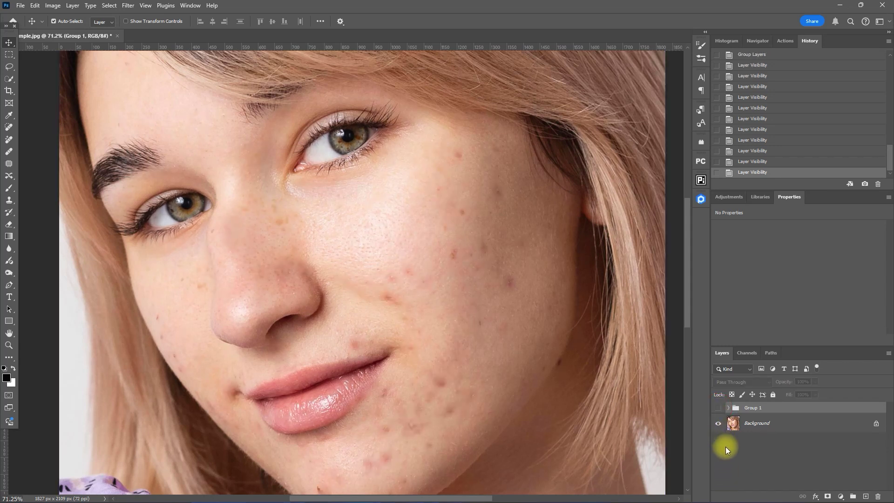
left_click(718, 408)
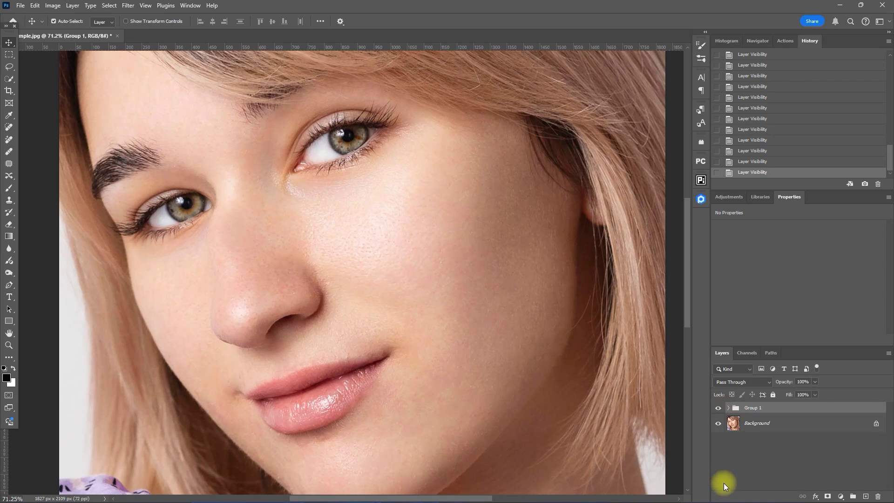
key("ctrl+0")
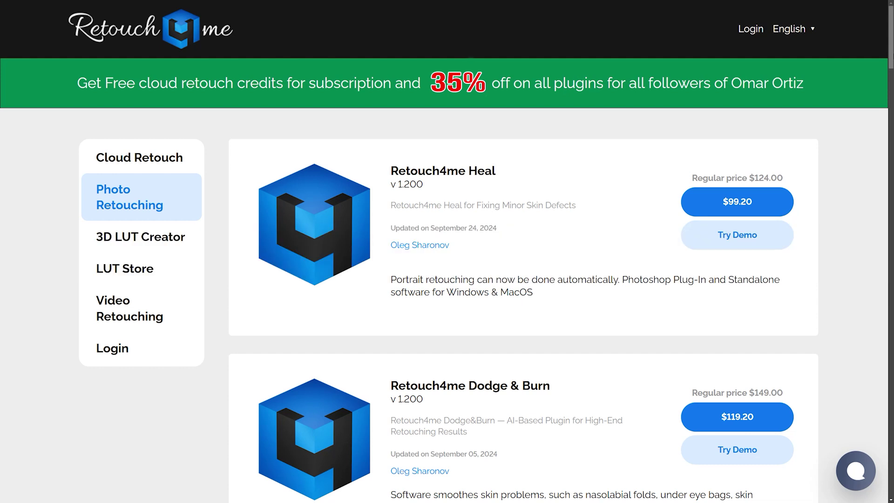
- Scroll the Retouch4me Photo Retouching plugin list down to Color Match Free and Color Match
scroll(446, 279, "down", 5)
scroll(447, 279, "down", 5)
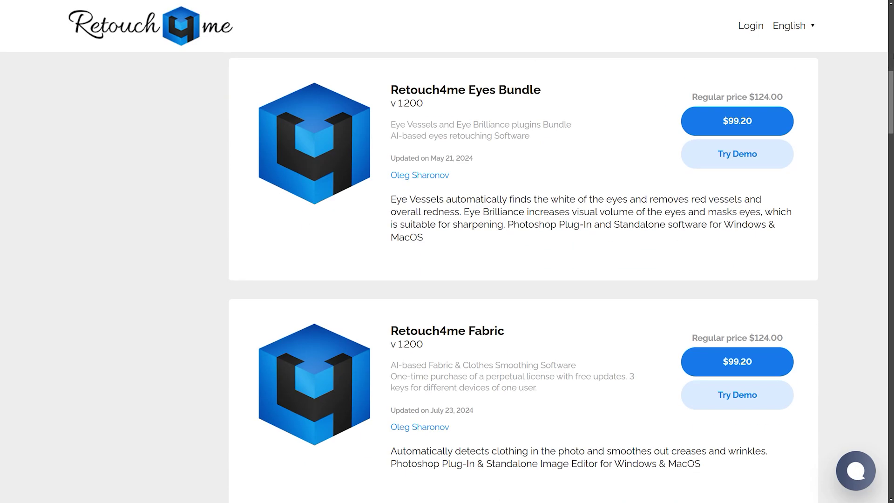
scroll(446, 280, "down", 8)
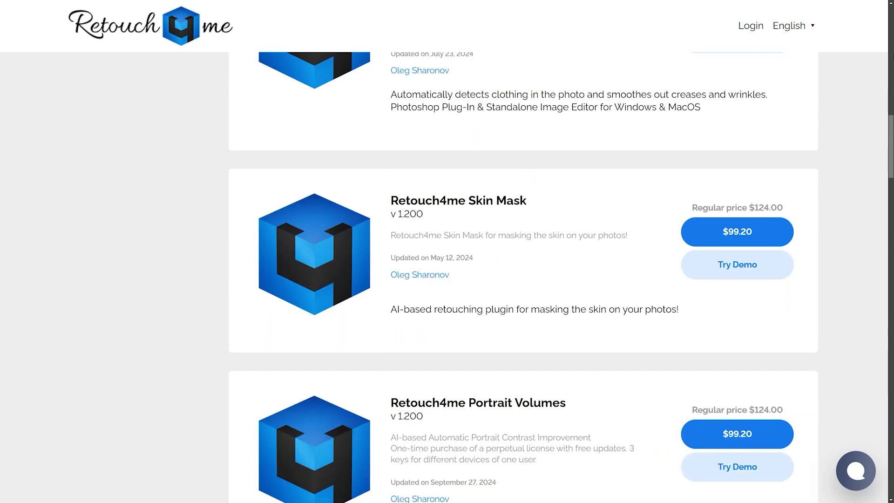
scroll(447, 279, "down", 8)
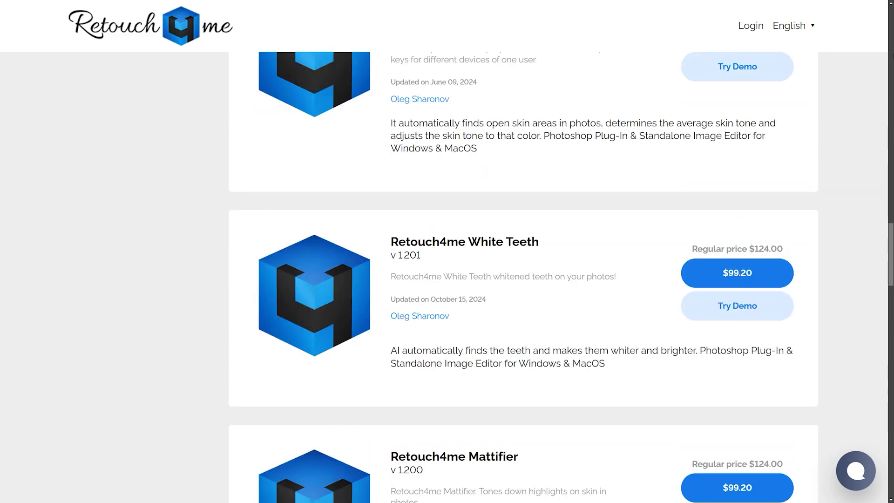
scroll(447, 279, "down", 11)
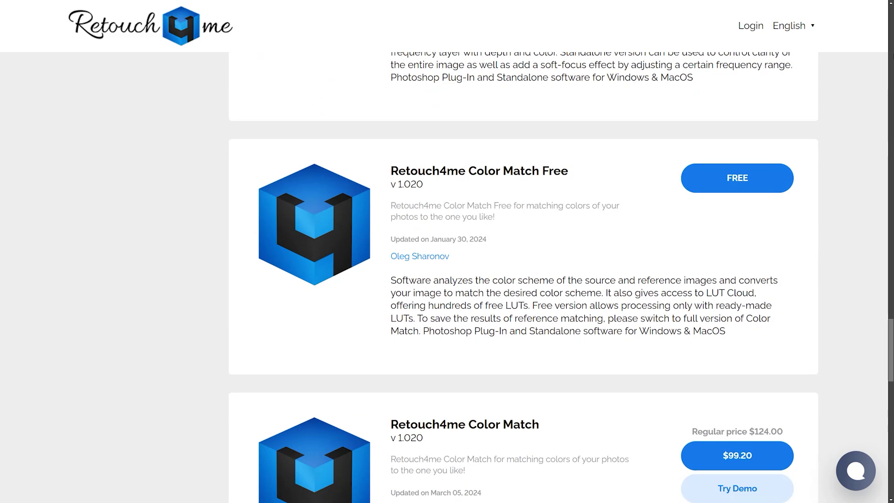